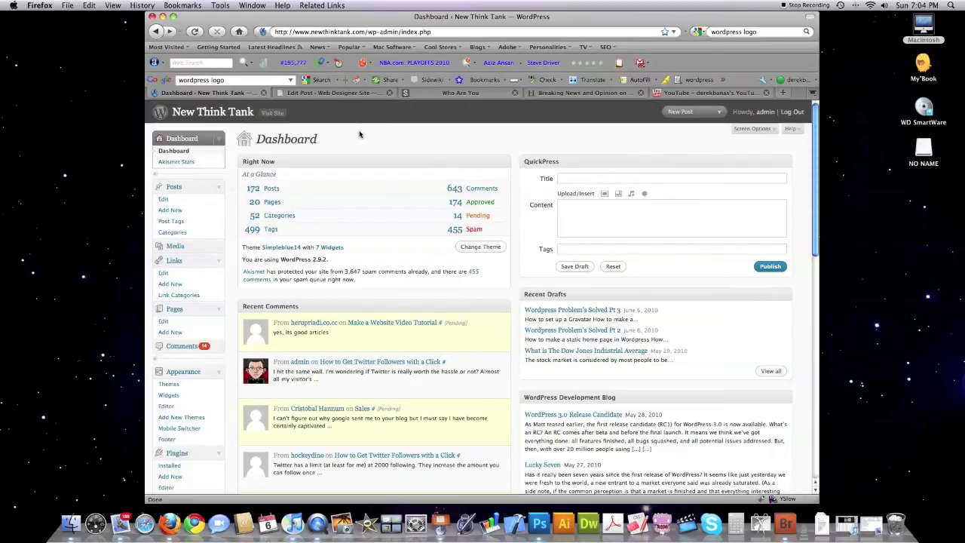
Locate the Press This bookmarklet on the Tools page and in the Popular bookmarks
scroll(360, 134, "down", 6)
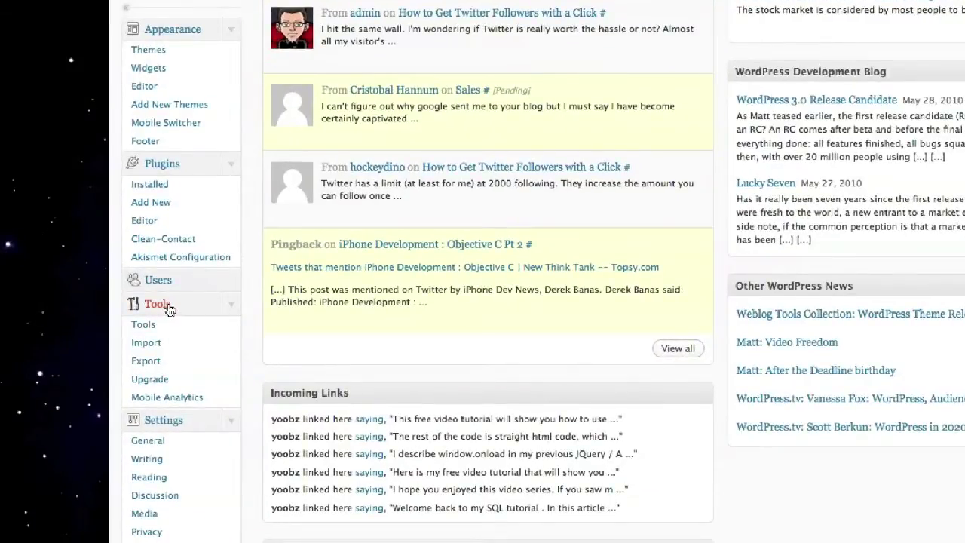
left_click(162, 306)
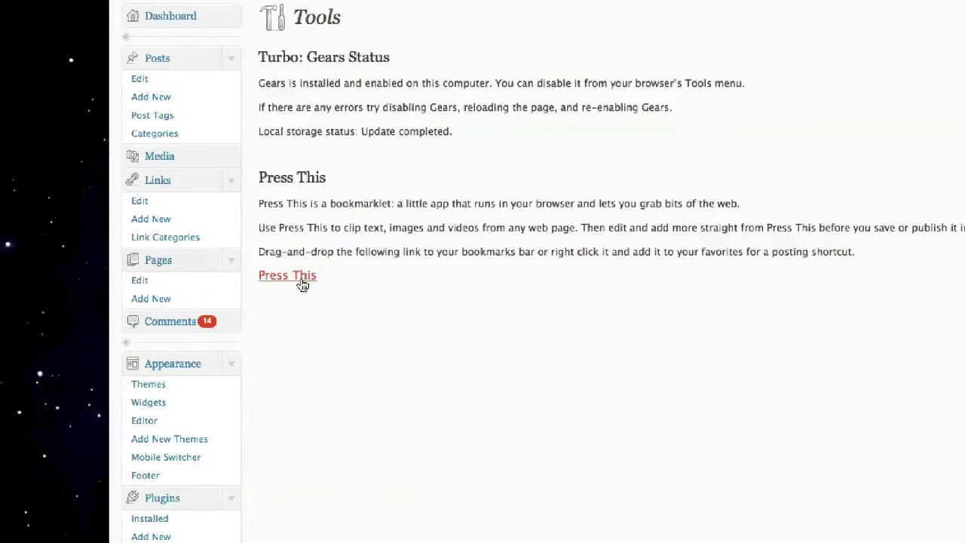
right_click(284, 278)
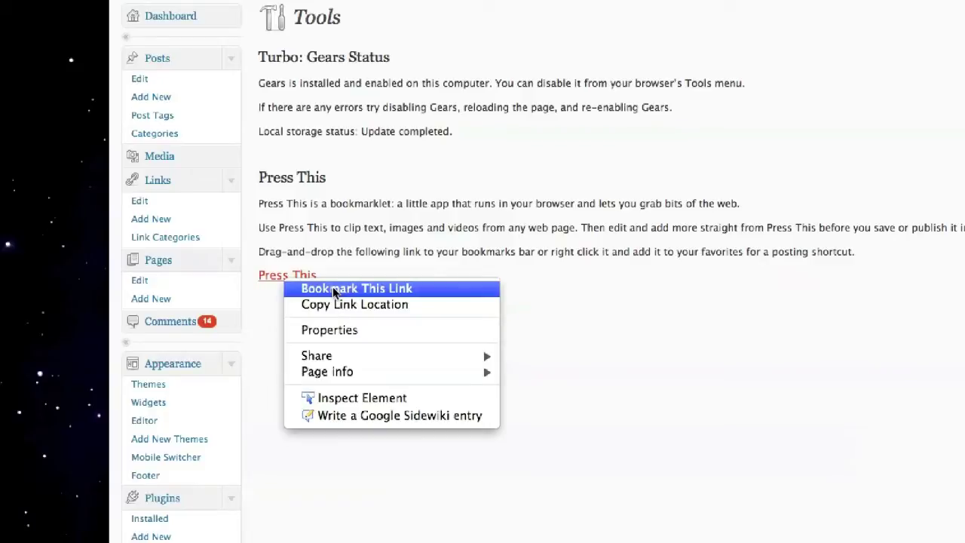
left_click(358, 270)
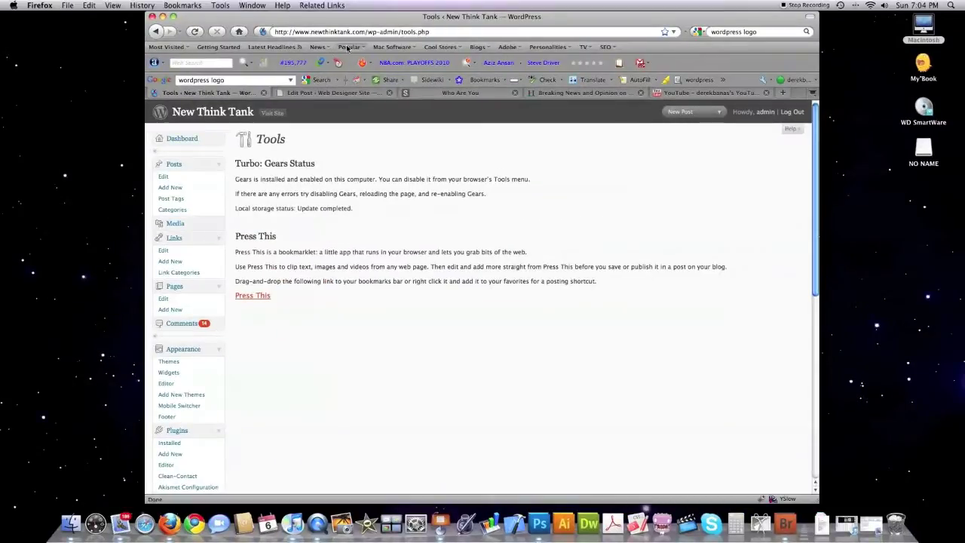
left_click(349, 47)
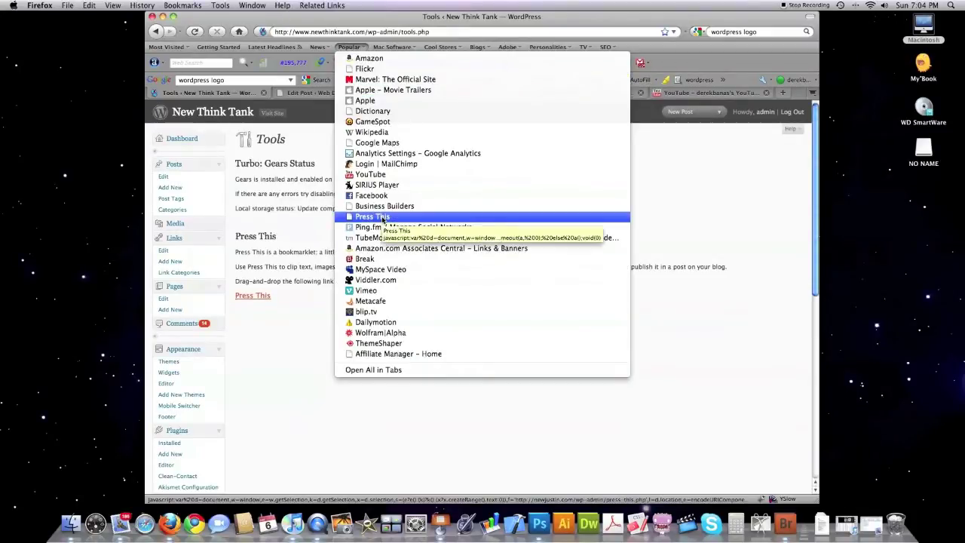
left_click(735, 190)
Open the HuffPost 'Arianna Battles Liz Cheney' article and select its body text
left_click(571, 93)
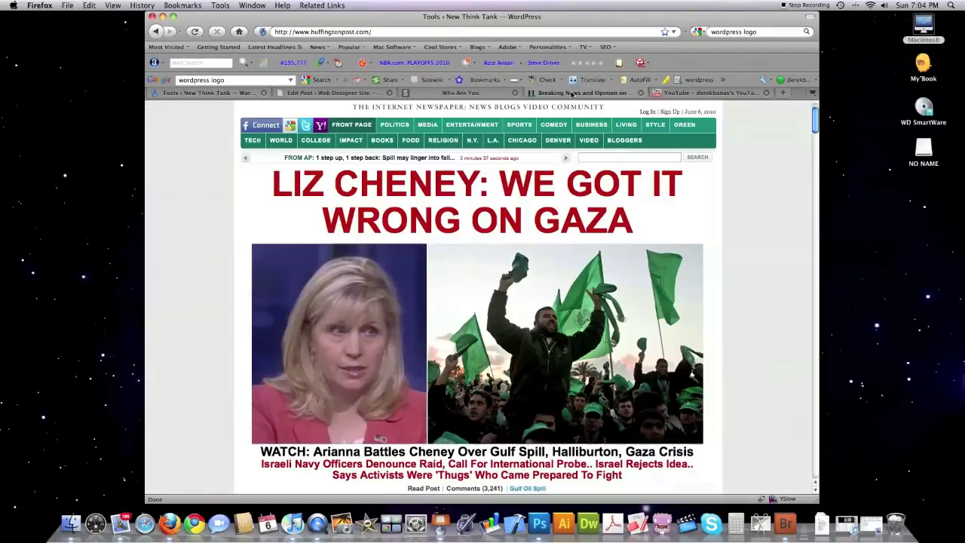
left_click(389, 196)
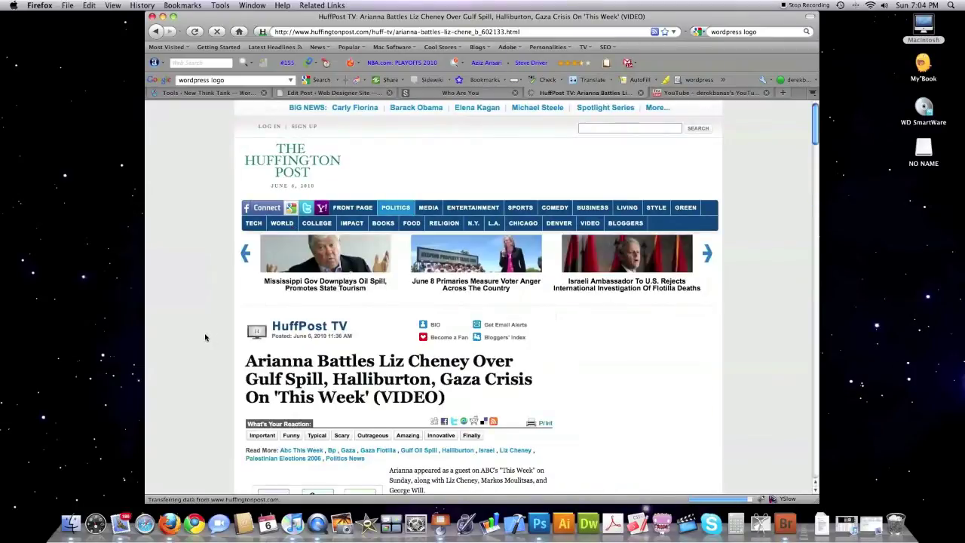
scroll(198, 335, "down", 5)
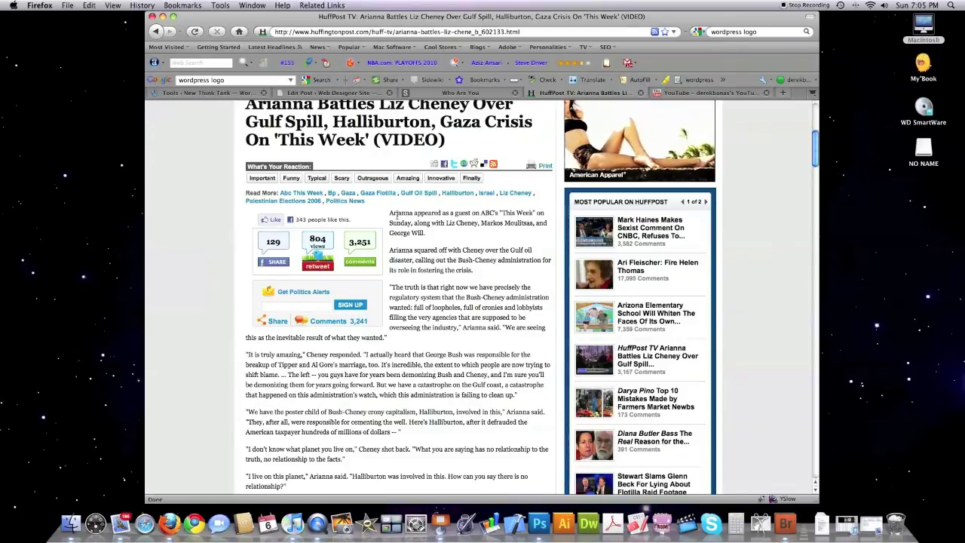
left_click_drag(390, 212, 458, 415)
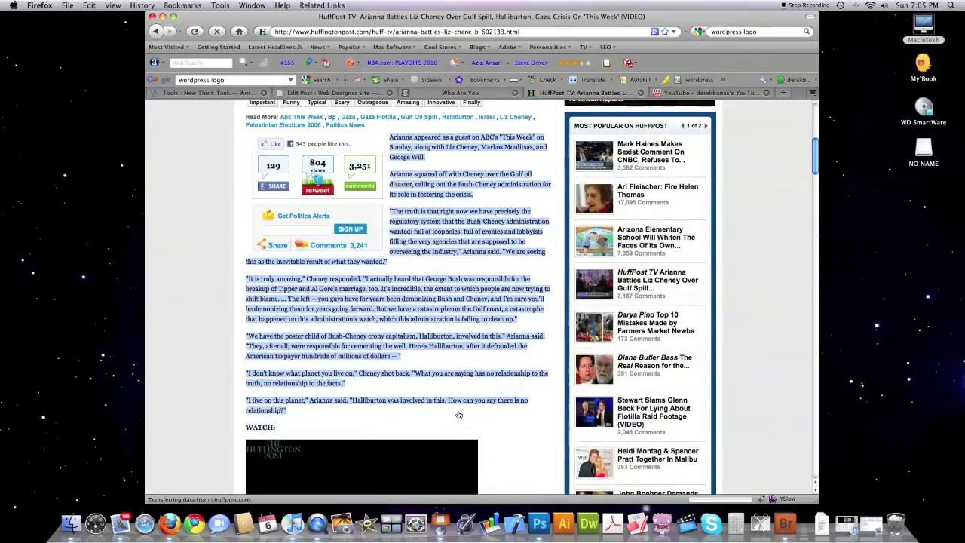
left_click(348, 48)
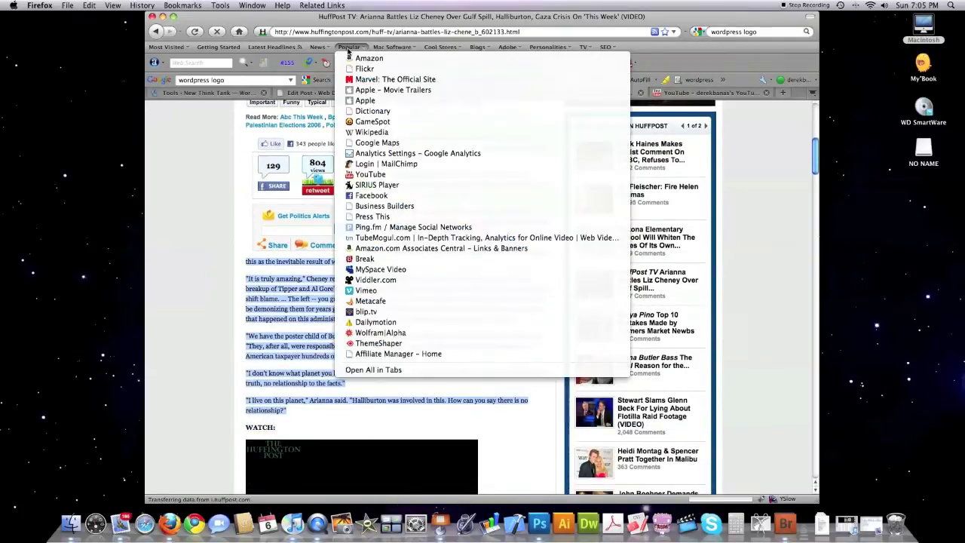
Clip the selected text with Press This and replace the &apos; codes with apostrophes
left_click(373, 217)
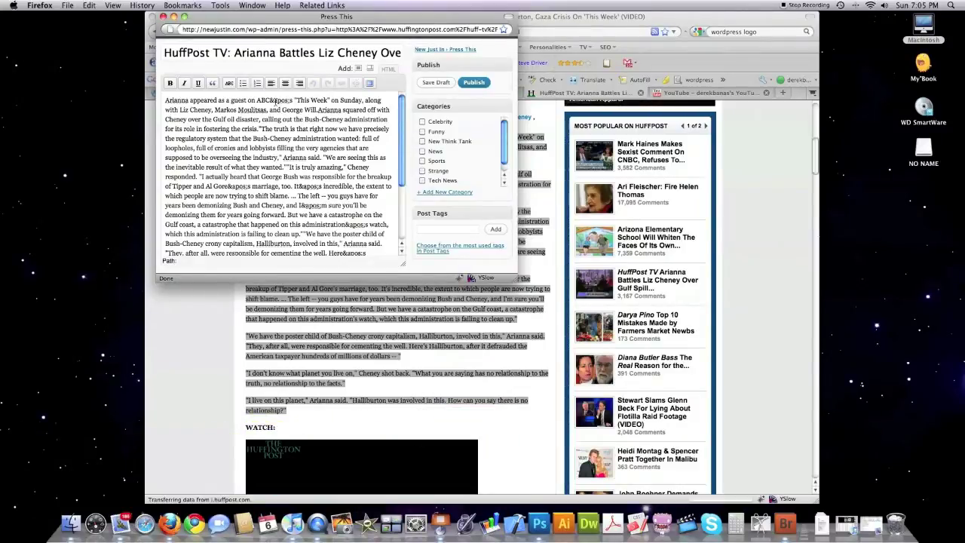
left_click_drag(334, 16, 689, 124)
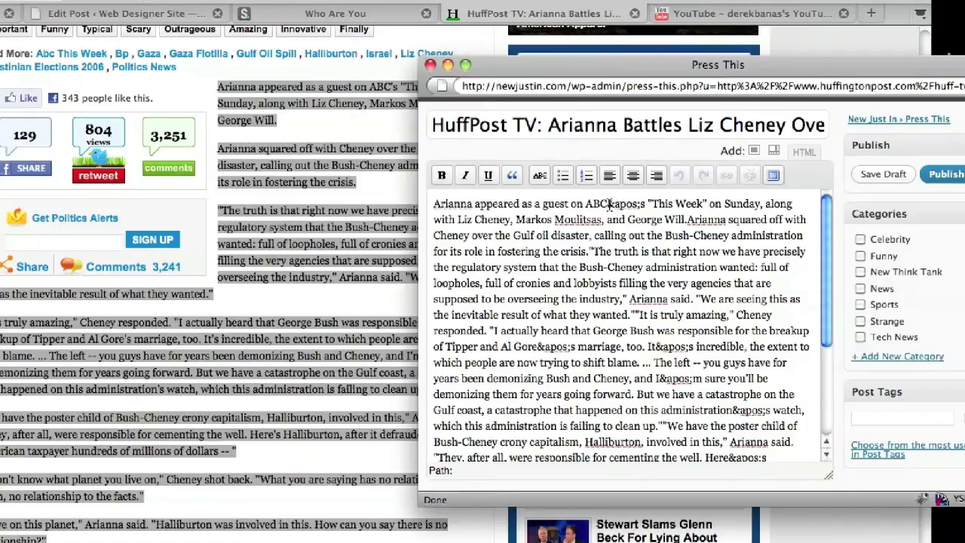
left_click_drag(608, 203, 642, 204)
type("'")
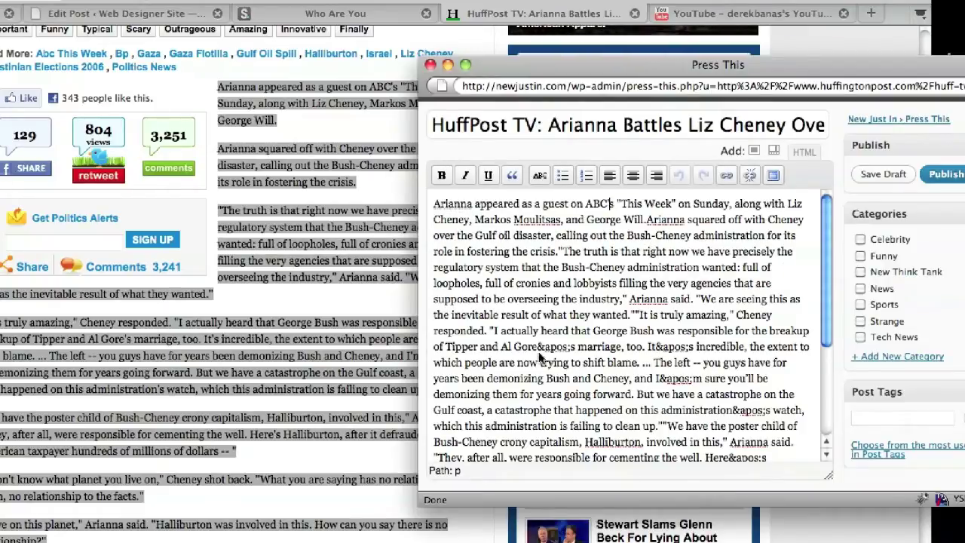
left_click_drag(536, 346, 569, 347)
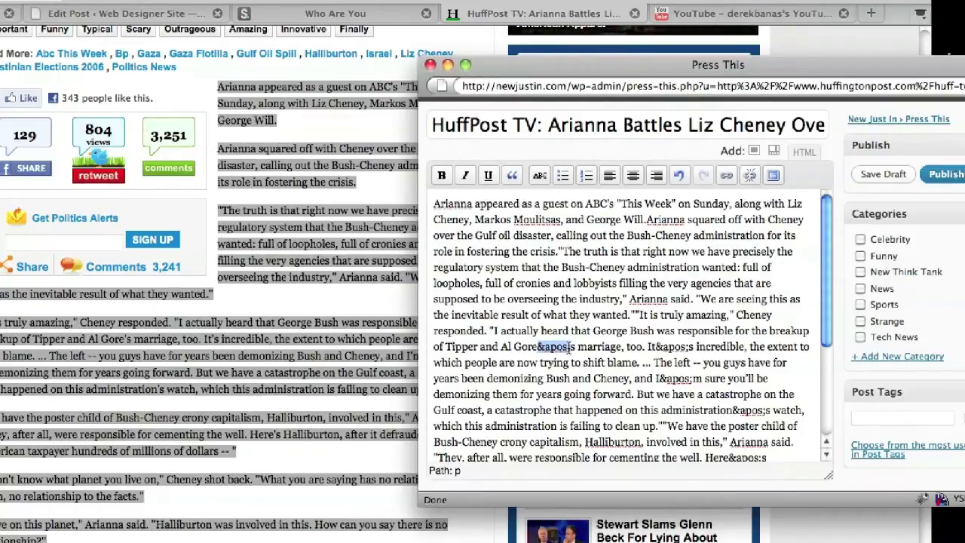
type("'")
left_click_drag(625, 347, 657, 349)
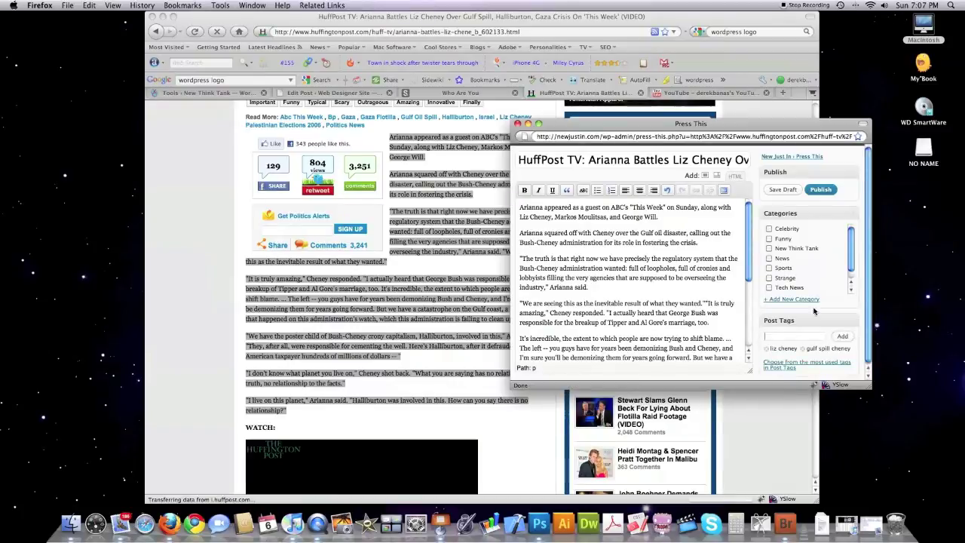
Publish the clipped post under News and view it on the New Just In site
left_click(769, 258)
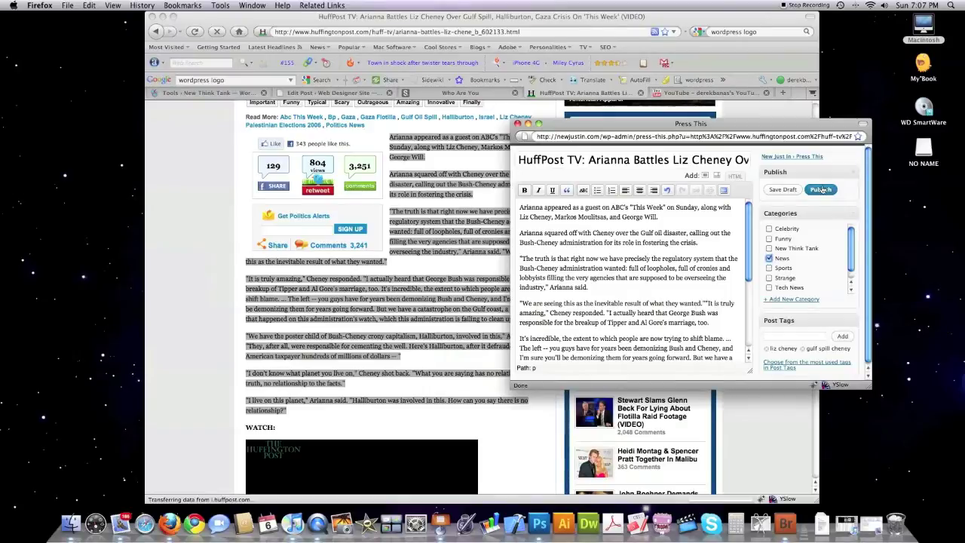
left_click(820, 189)
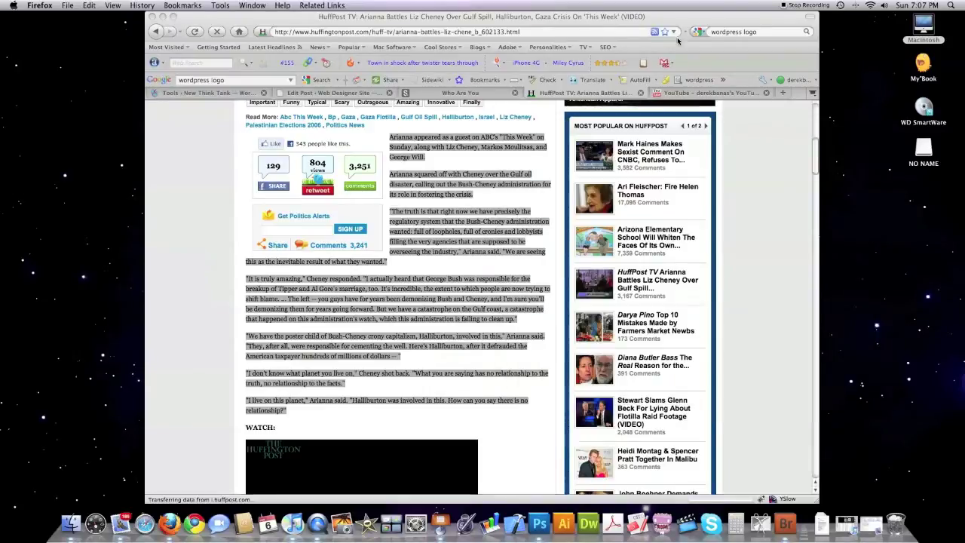
key("ctrl+t")
left_click(419, 256)
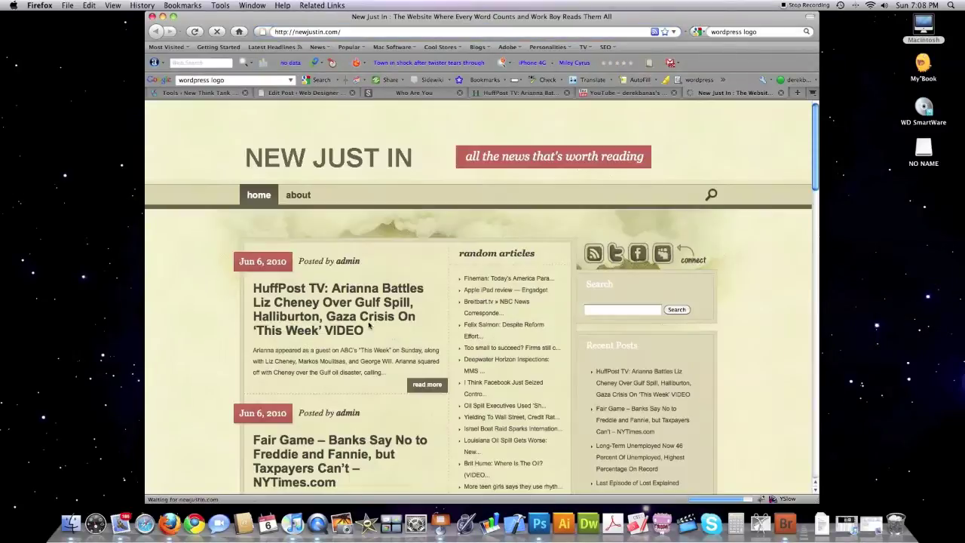
left_click(319, 304)
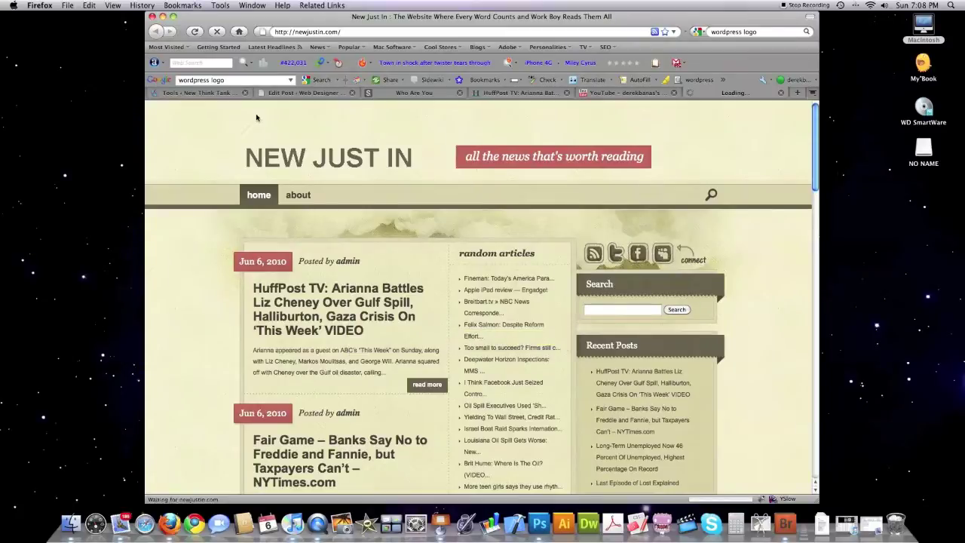
left_click(223, 94)
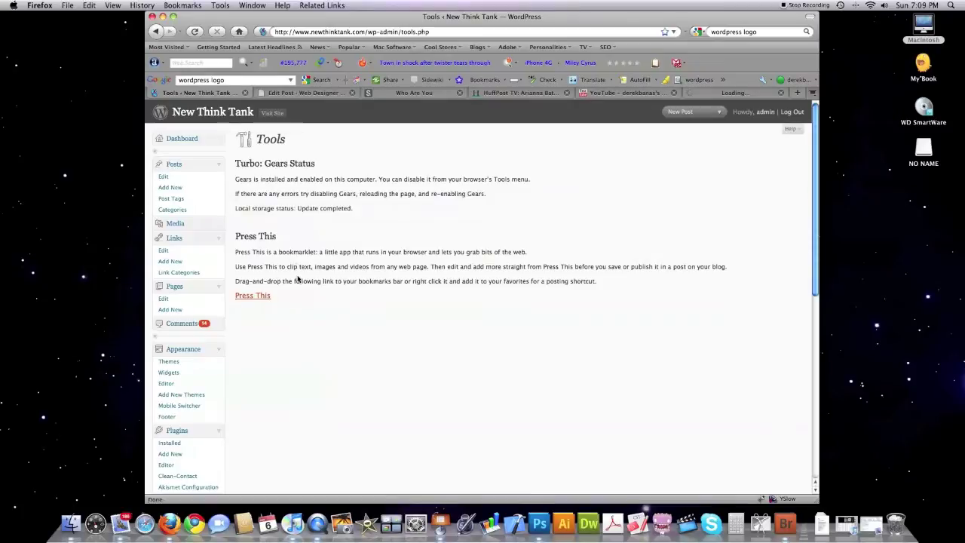
Open the Posts > Edit list to reach the 'JQuery & AJAX Passing Info to the Server' post
left_click(164, 178)
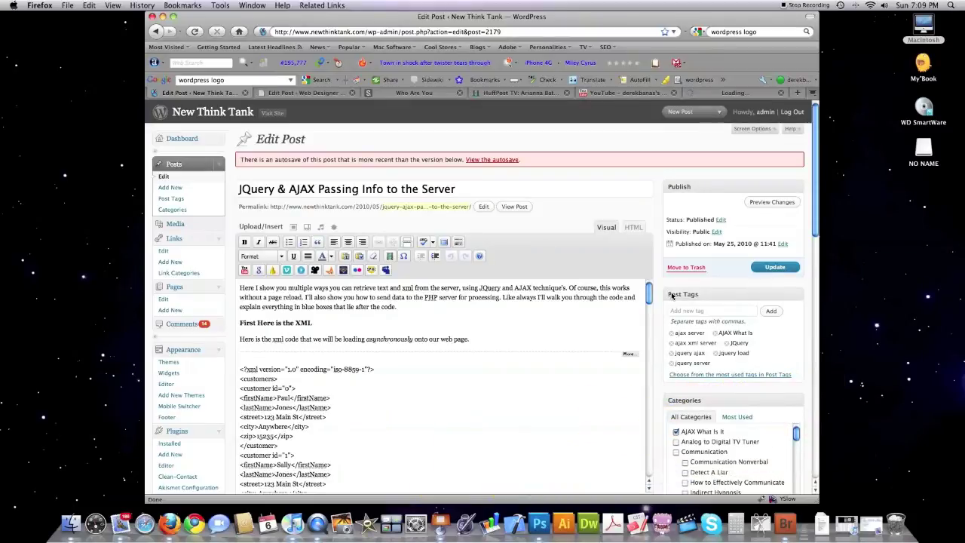
scroll(659, 303, "down", 20)
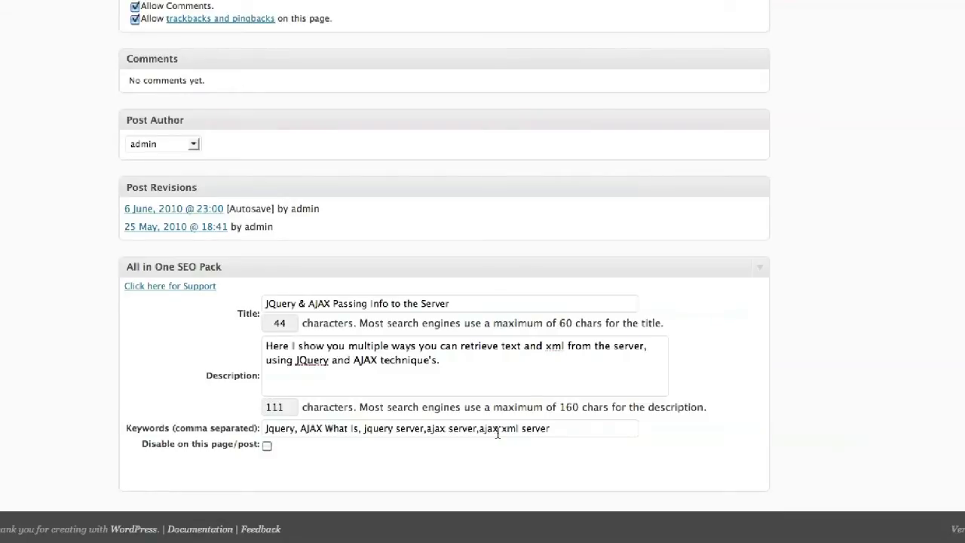
left_click_drag(264, 303, 330, 303)
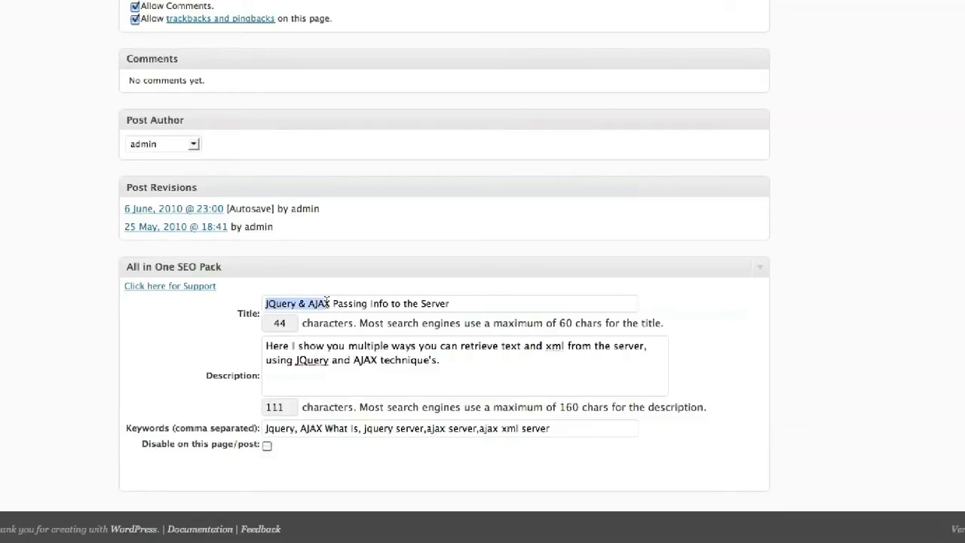
left_click(461, 299)
key("Home")
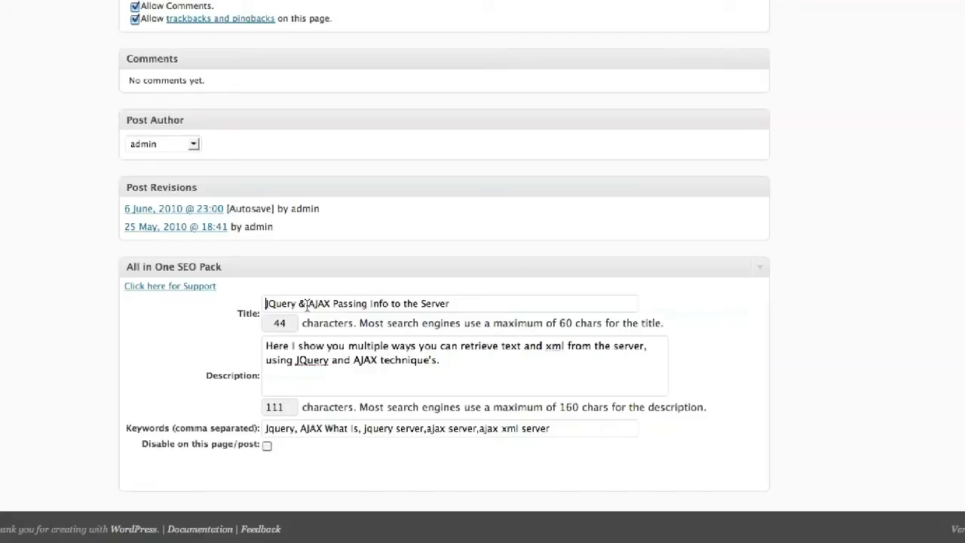
left_click_drag(266, 345, 481, 361)
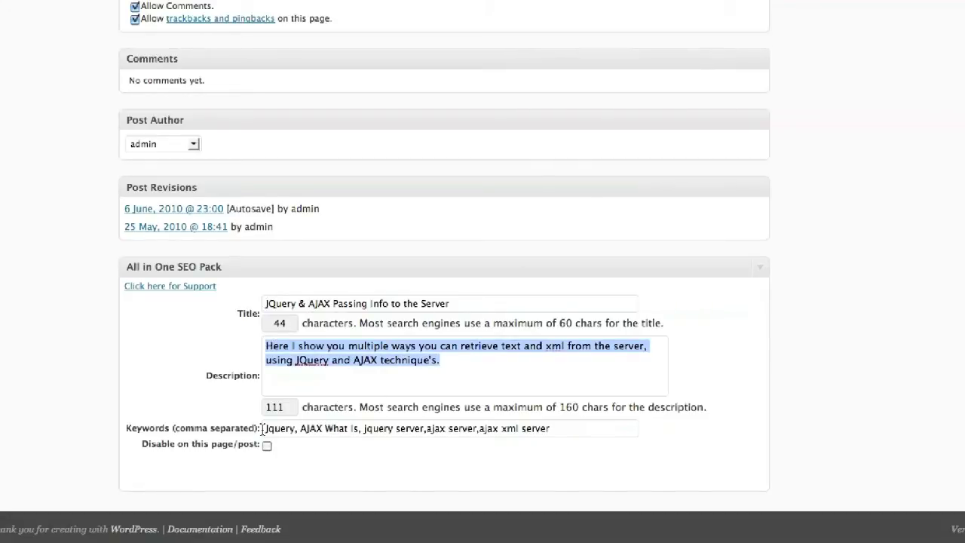
left_click_drag(262, 428, 574, 431)
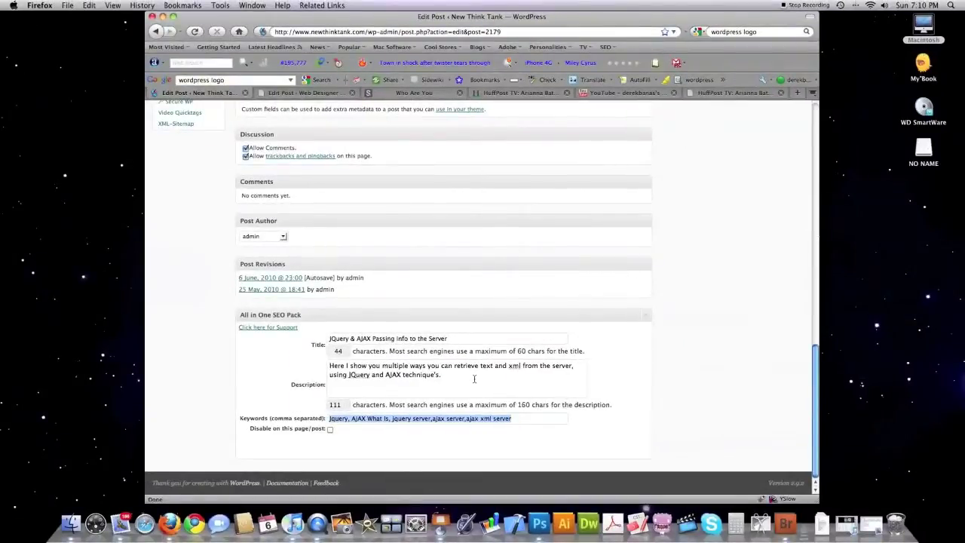
scroll(717, 417, "up", 15)
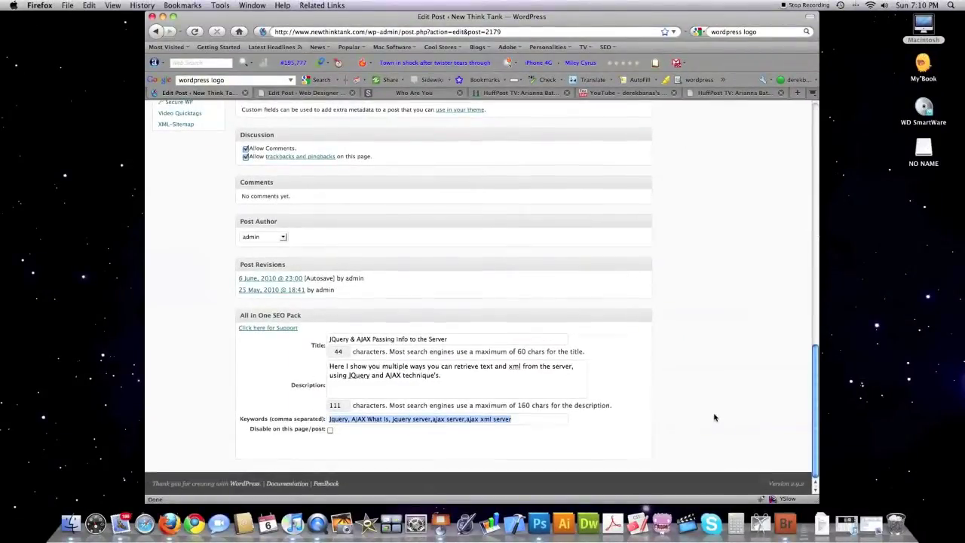
scroll(715, 418, "up", 3)
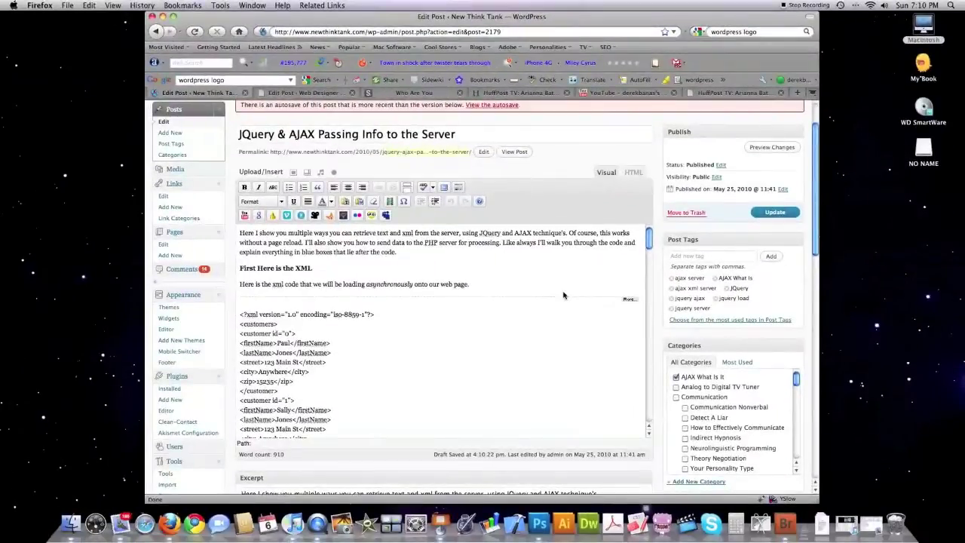
scroll(563, 295, "up", 2)
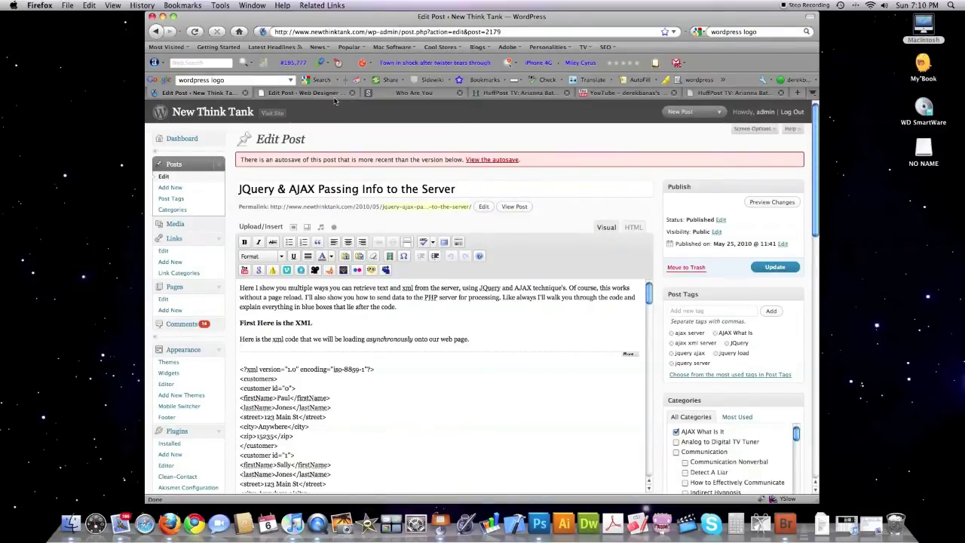
left_click(264, 93)
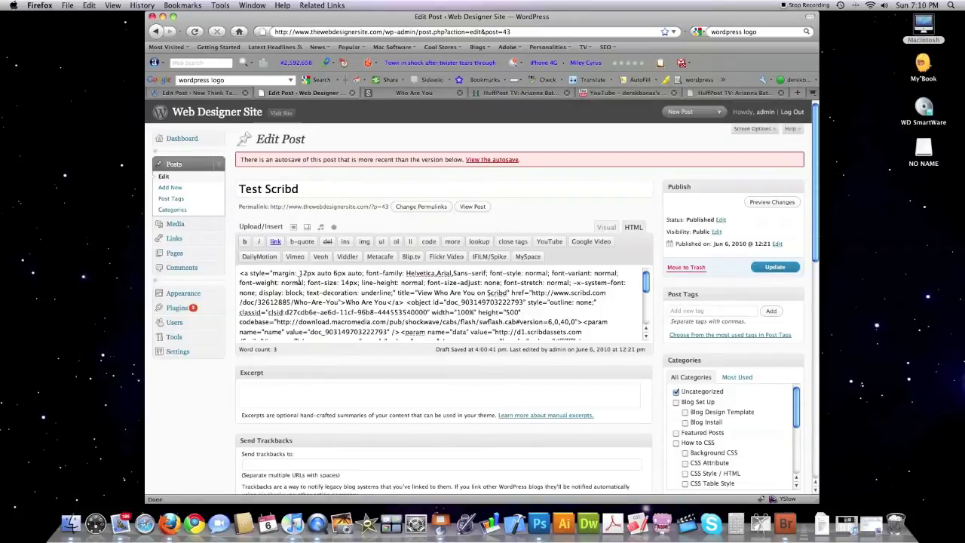
Reload the Web Designer Site admin and open the Affordable Website Design draft
key("super+r")
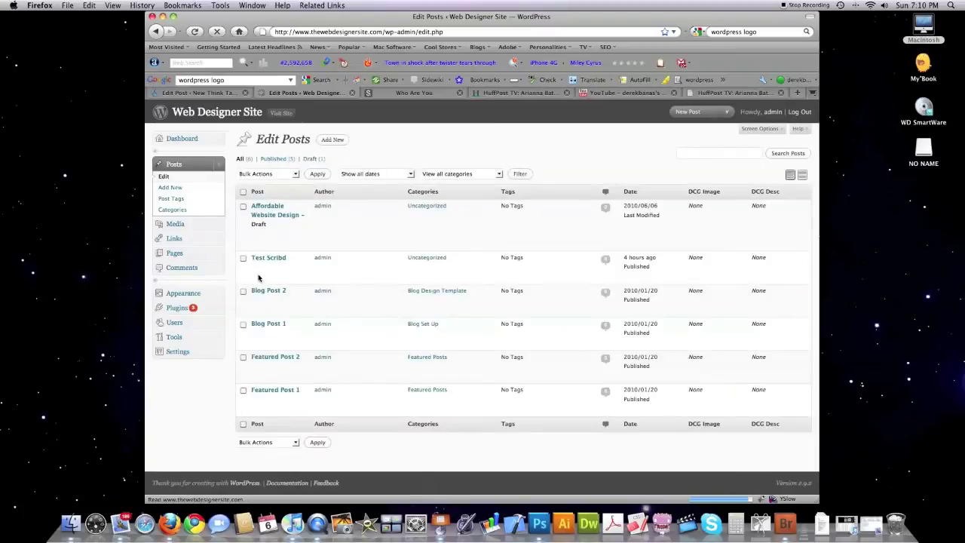
left_click(285, 222)
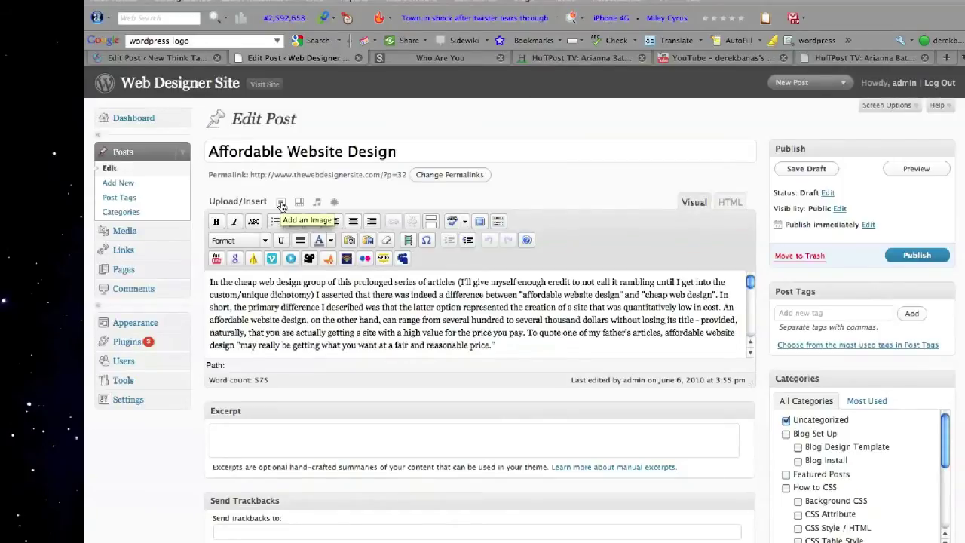
left_click(282, 204)
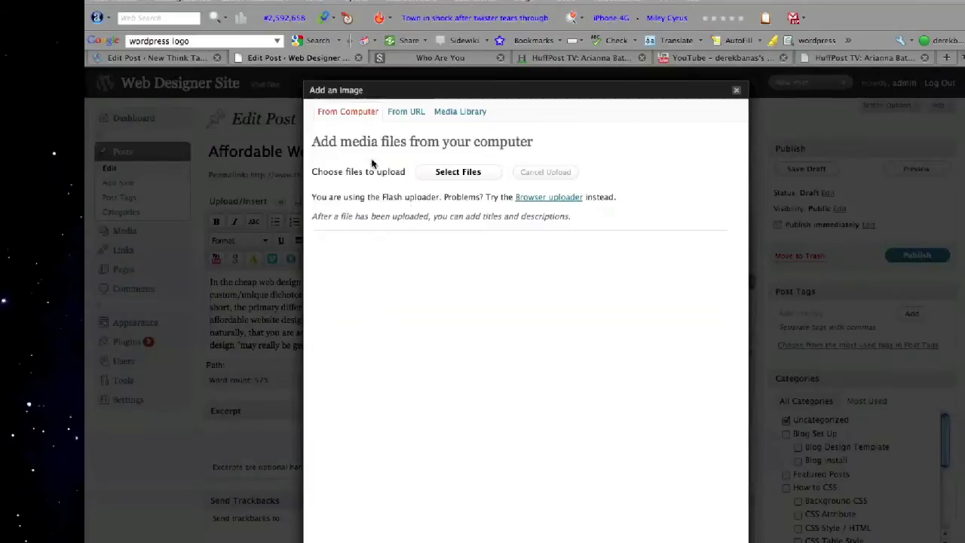
Upload HandshakeTWDS.jpg, use its title as alt text, and insert it as a thumbnail
left_click(447, 177)
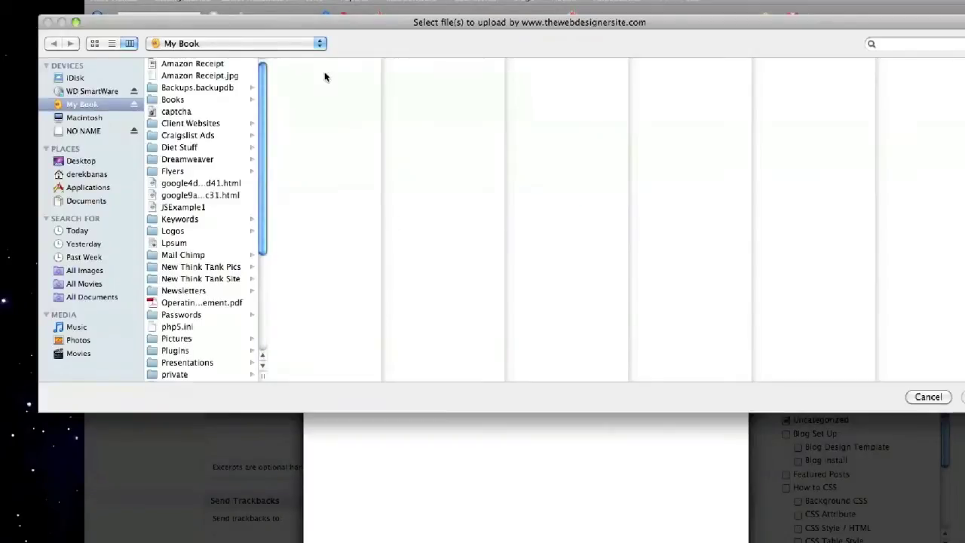
scroll(226, 252, "down", 5)
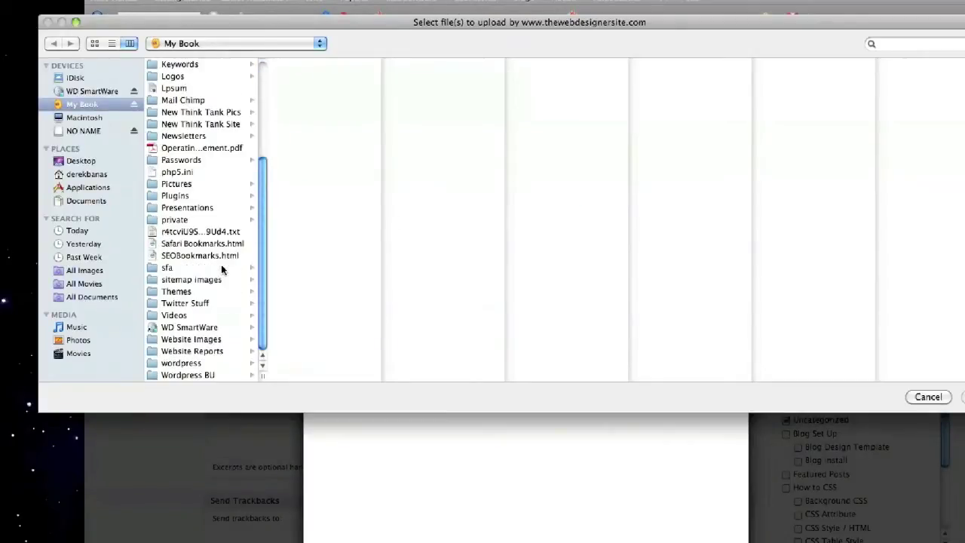
left_click(204, 339)
double_click(325, 206)
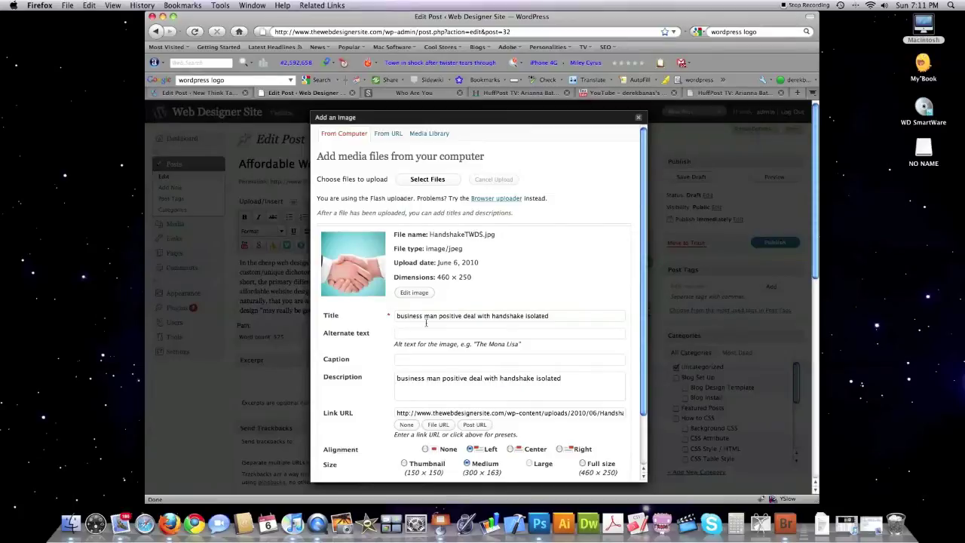
left_click_drag(394, 315, 595, 319)
key("super+c")
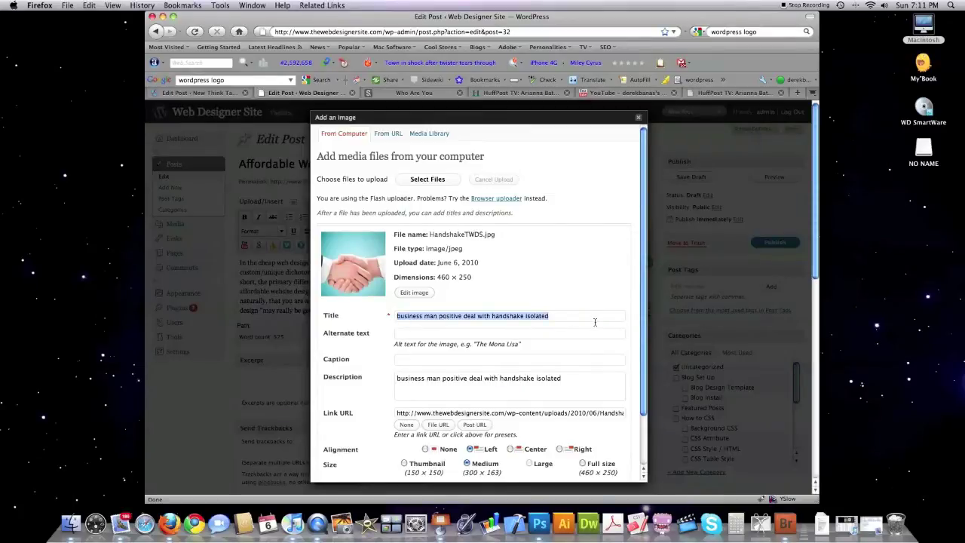
left_click(441, 332)
key("super+v")
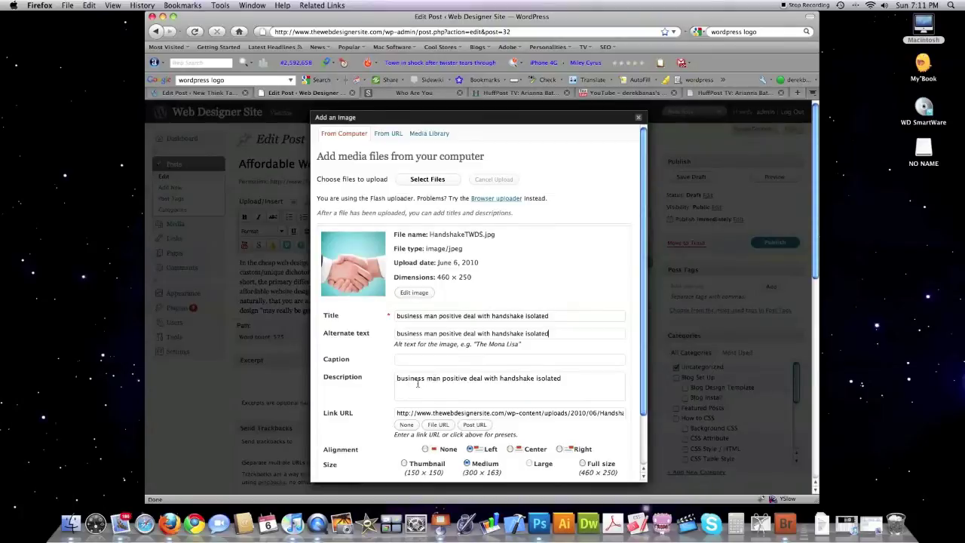
scroll(483, 453, "down", 2)
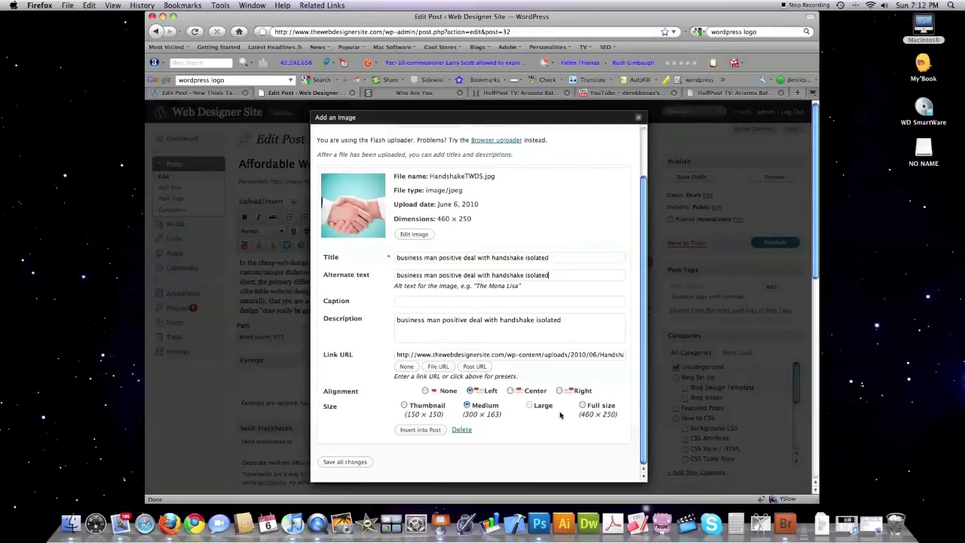
left_click(404, 406)
left_click(420, 430)
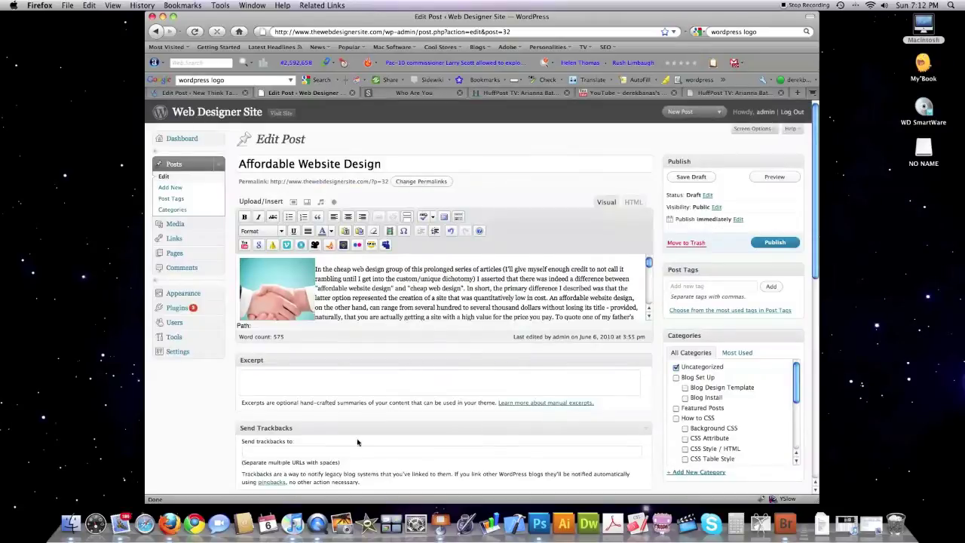
Give the handshake thumbnail a 3px border and 5px vertical and horizontal spacing
scroll(428, 305, "down", 3)
scroll(422, 301, "up", 3)
left_click(267, 292)
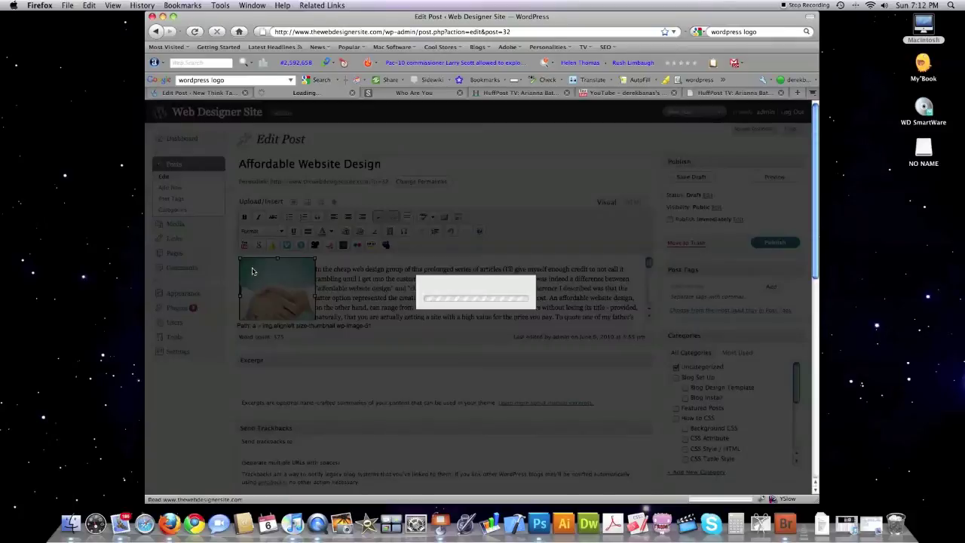
left_click(252, 270)
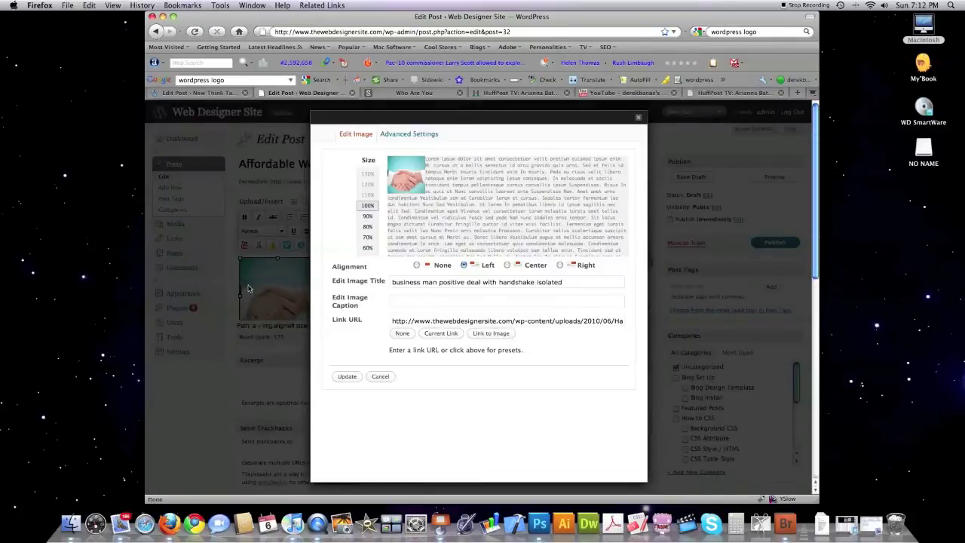
left_click(409, 136)
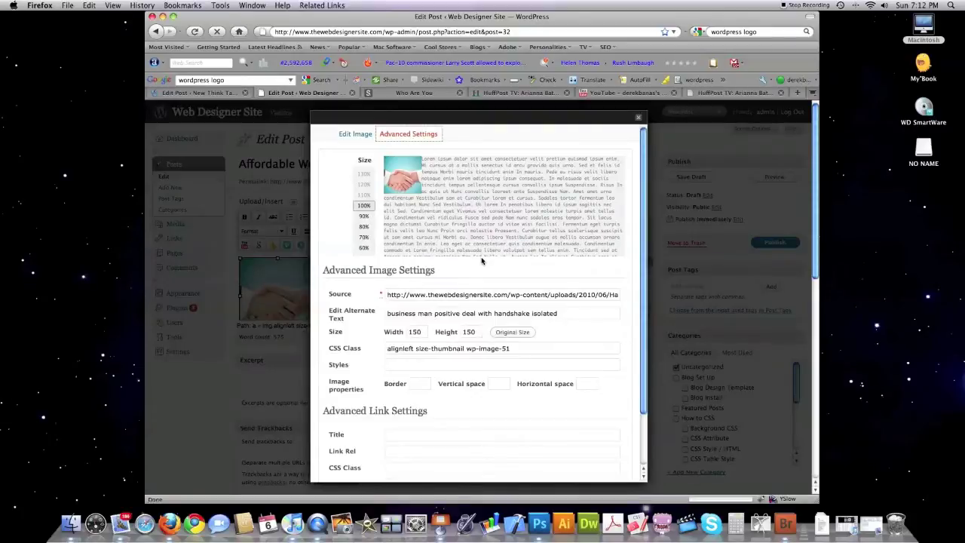
scroll(483, 260, "down", 1)
scroll(483, 260, "down", 1)
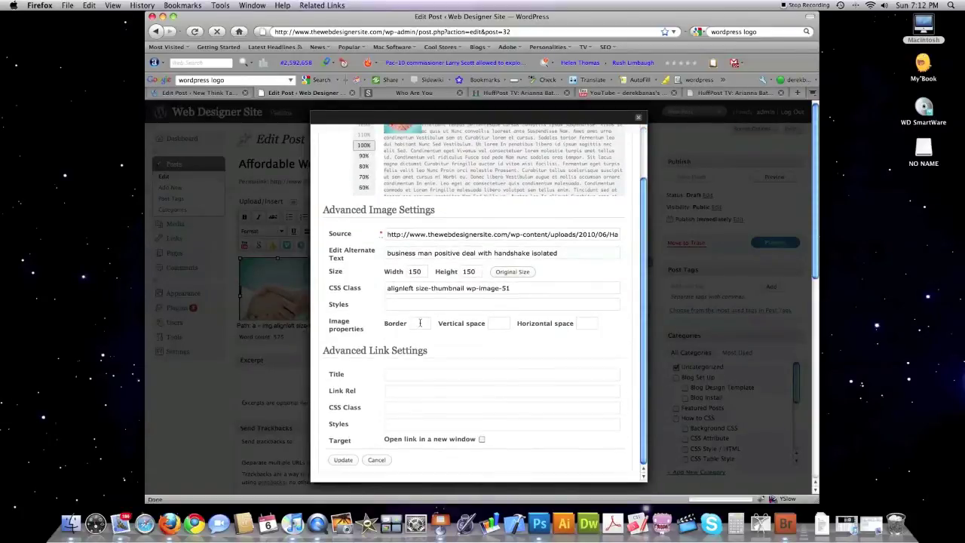
left_click(491, 324)
type("5")
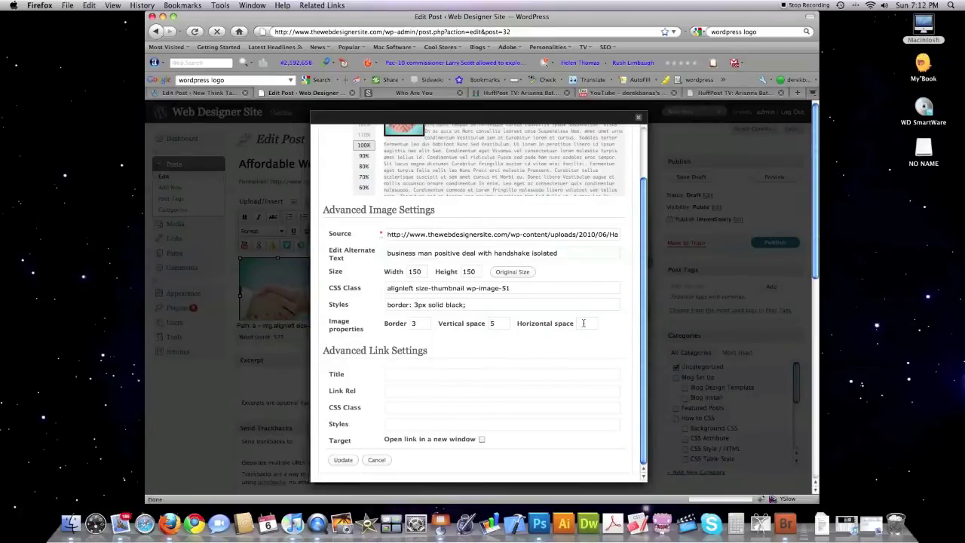
left_click(583, 323)
type("5")
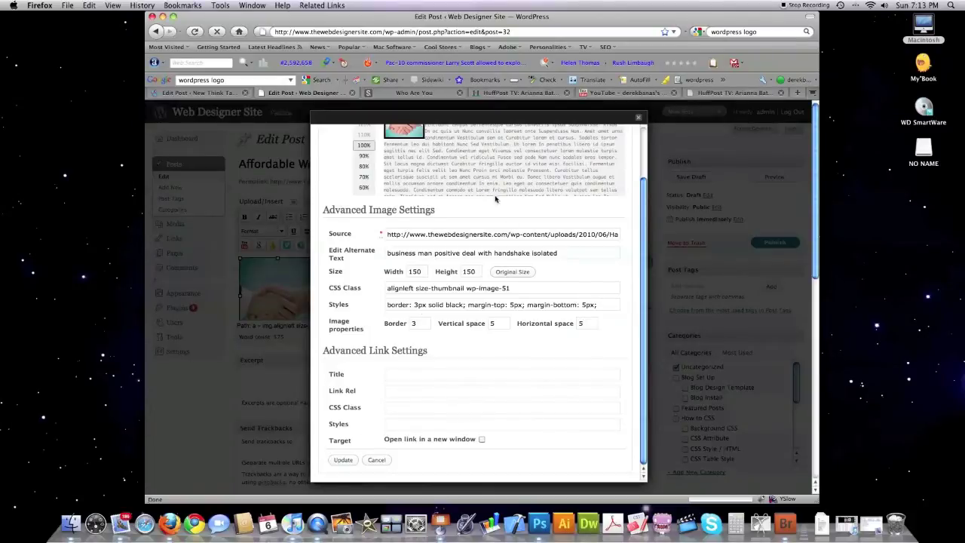
left_click(343, 459)
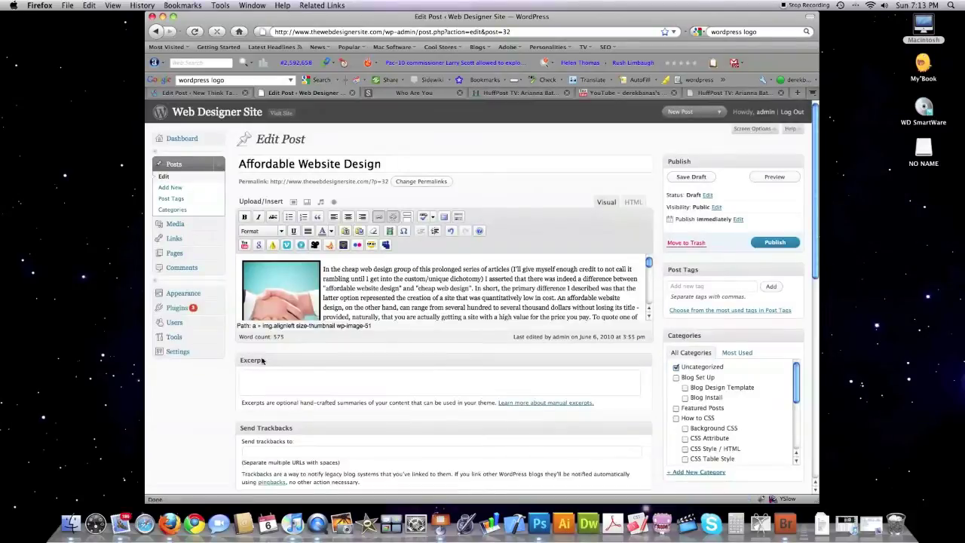
Change the Writing Settings post box size from 10 to 20 lines and save
scroll(291, 318, "down", 2)
scroll(315, 305, "up", 2)
left_click(178, 353)
left_click(169, 340)
left_click(170, 331)
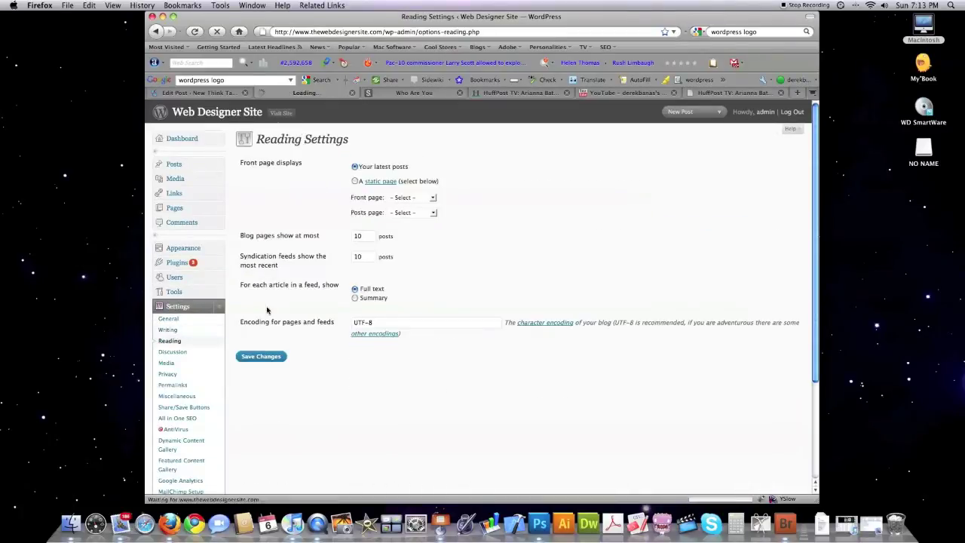
left_click_drag(372, 163, 340, 165)
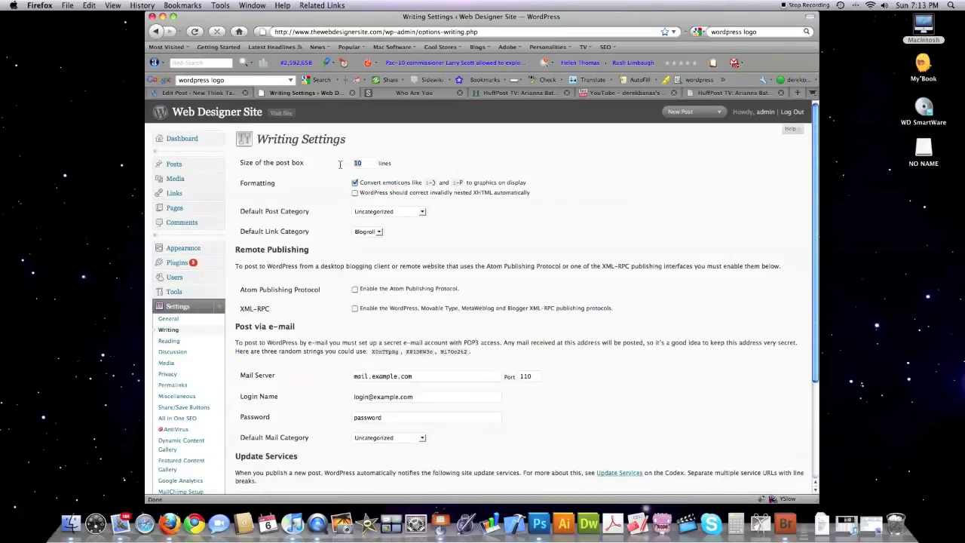
type("20")
scroll(427, 339, "down", 5)
left_click(260, 418)
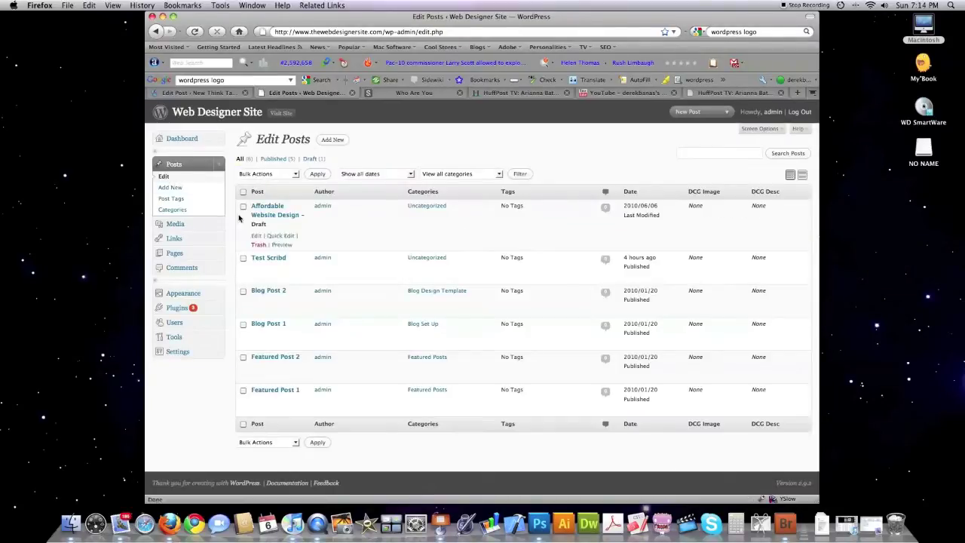
left_click(272, 210)
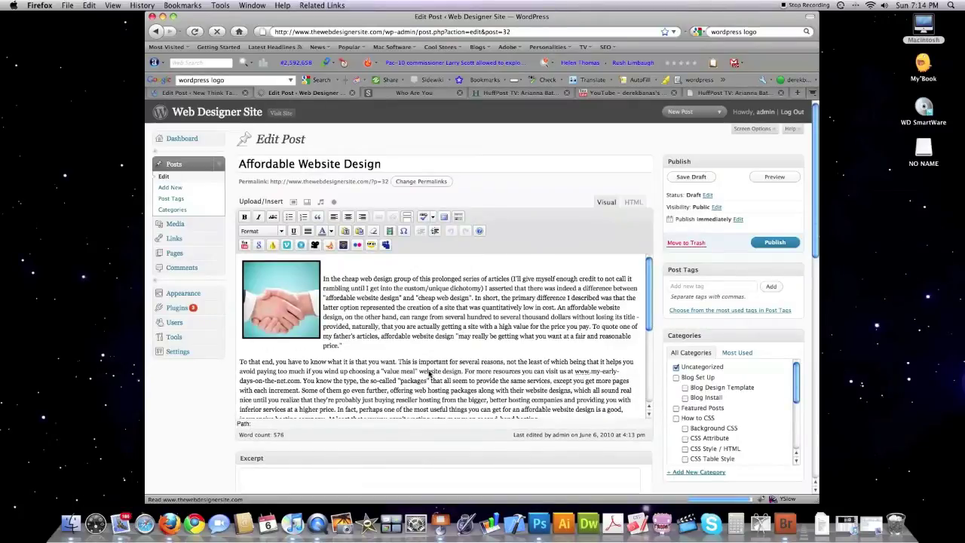
left_click(240, 363)
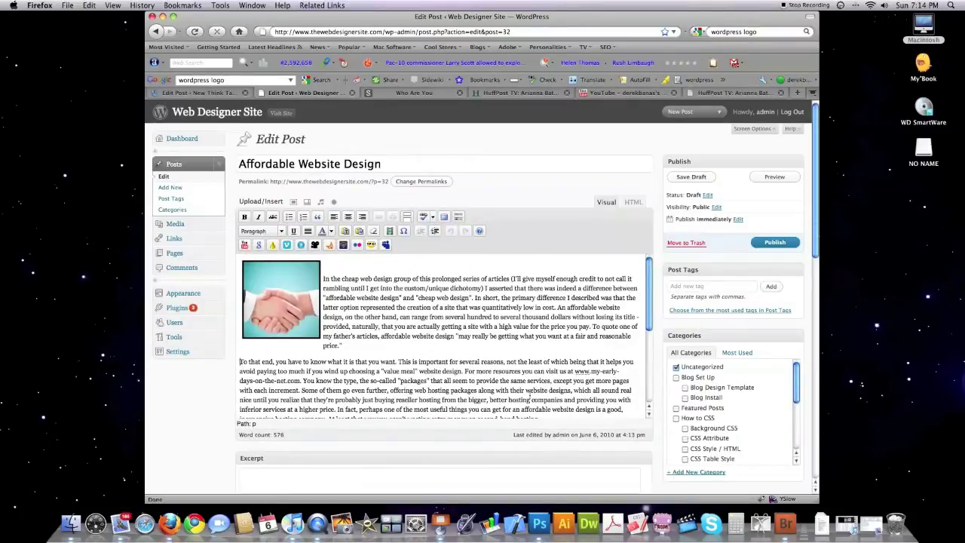
left_click(622, 93)
Open the Illustrator CS5 Review & Tutorial video from My Videos on YouTube
left_click(664, 115)
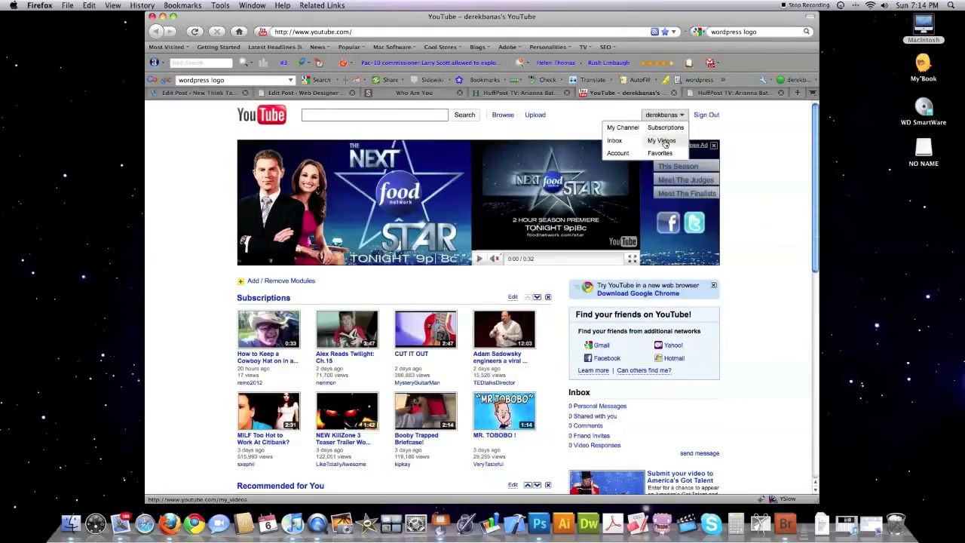
left_click(661, 141)
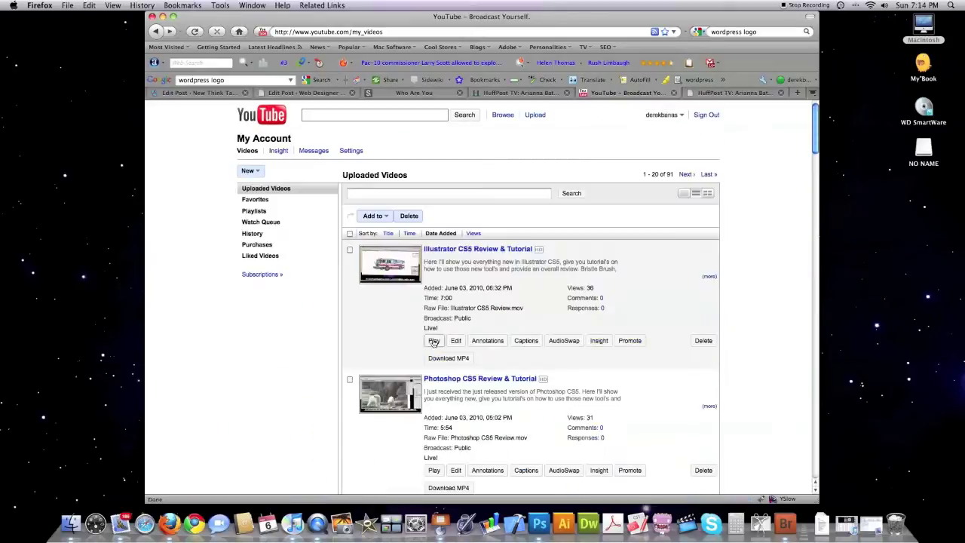
left_click(435, 341)
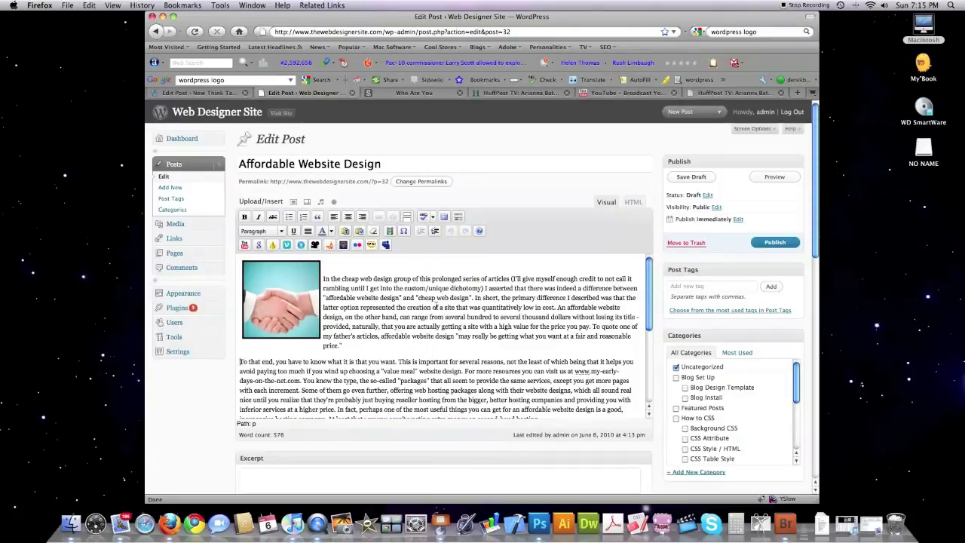
Add an empty line after the opening paragraph, paste and preview the YouTube link, then remove it
key("Return")
type("http://www.youtube.com/watch?v=OzDd8z8vIFY")
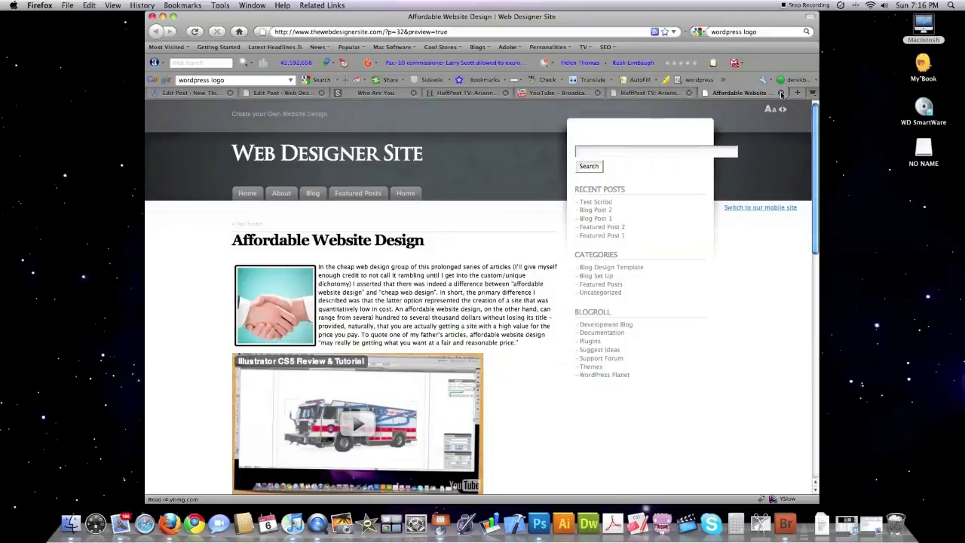
key("super+w")
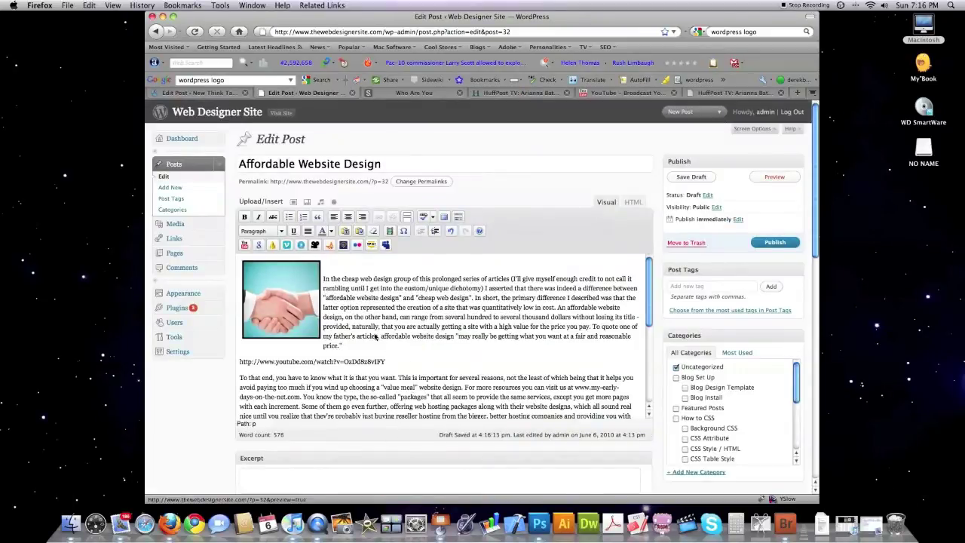
left_click(243, 245)
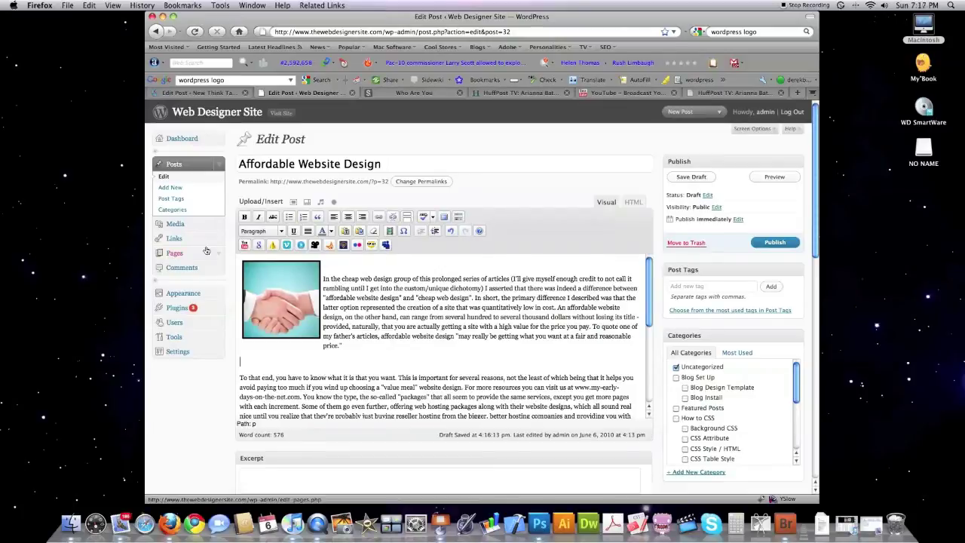
Insert a [youtube] shortcode for the copied video URL below the opening paragraph
left_click(244, 246)
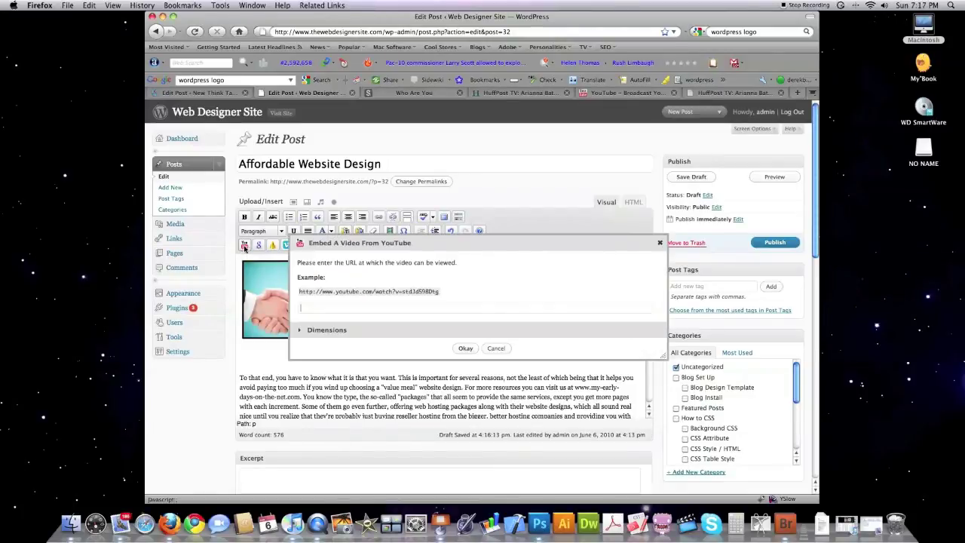
type("http://www.youtube.com/watch?v=OzDd8z8vlFY")
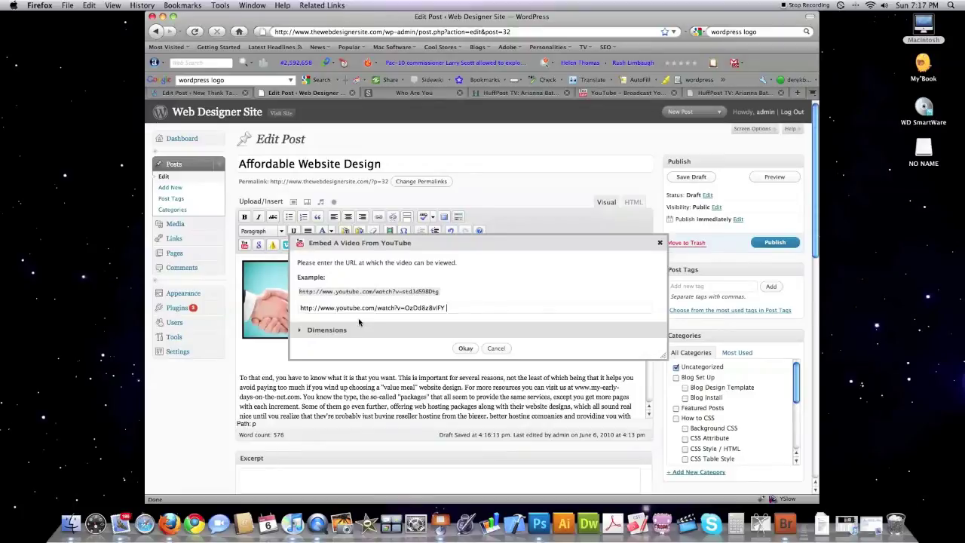
left_click(336, 331)
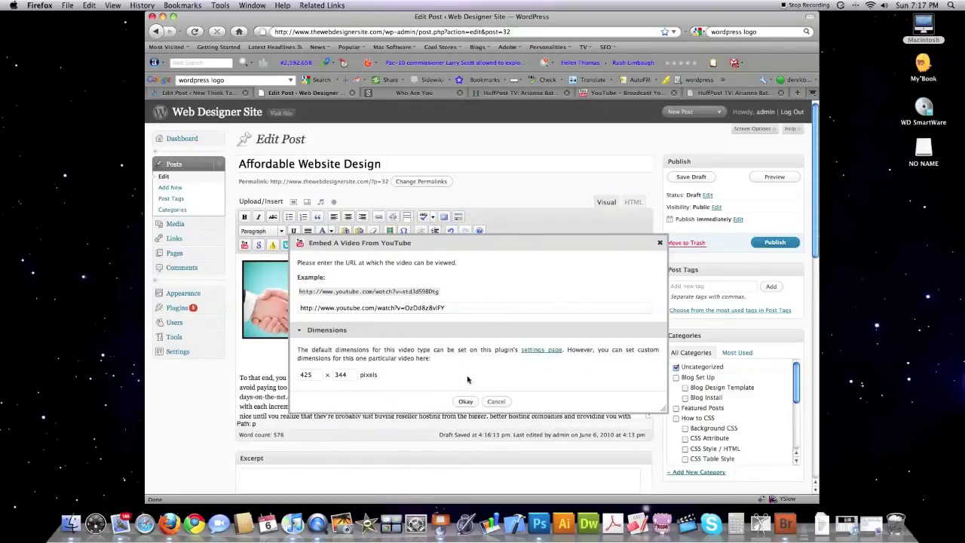
left_click(465, 401)
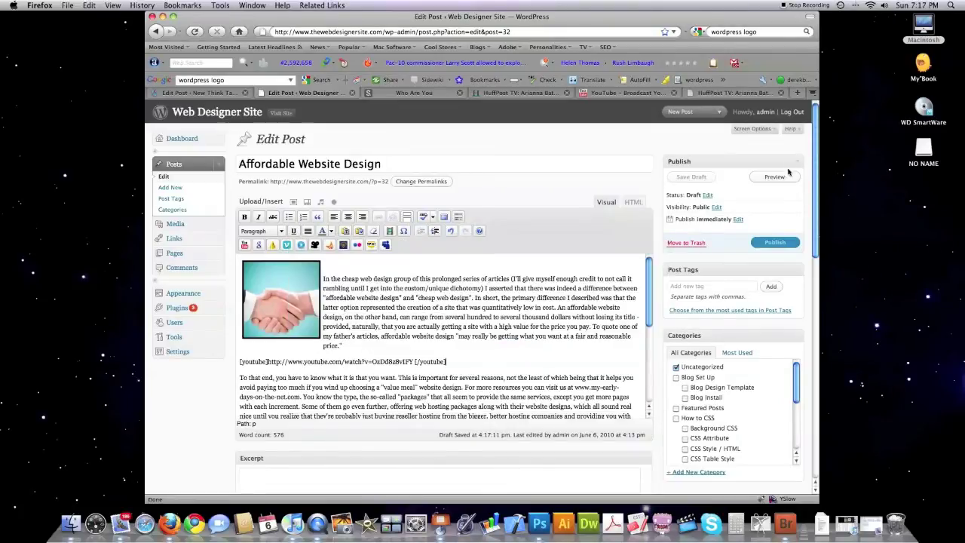
Preview the saved draft to check the embedded YouTube player
left_click(783, 175)
scroll(497, 396, "down", 3)
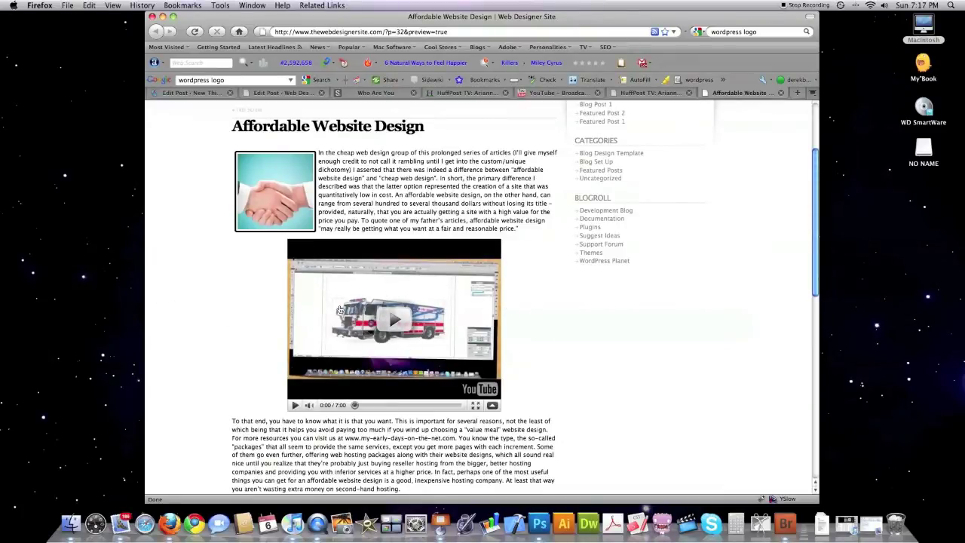
key("super+w")
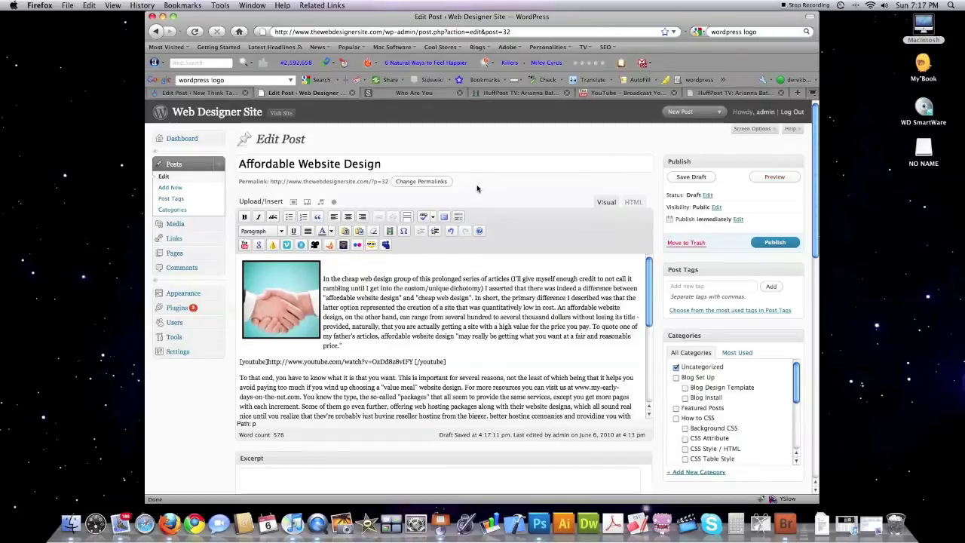
Open the handshake image from the Media Library in the image editor and try crop, rotate and flip
left_click(175, 225)
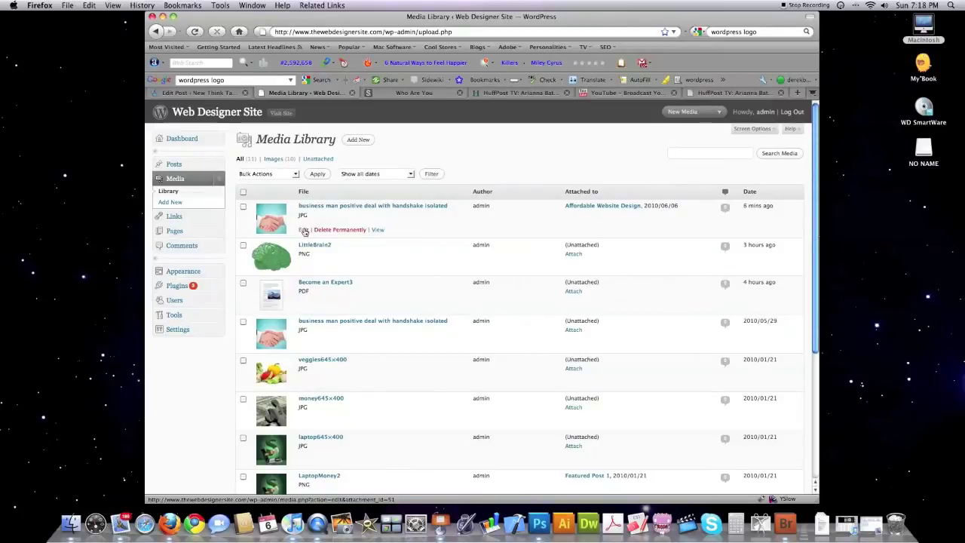
left_click(304, 230)
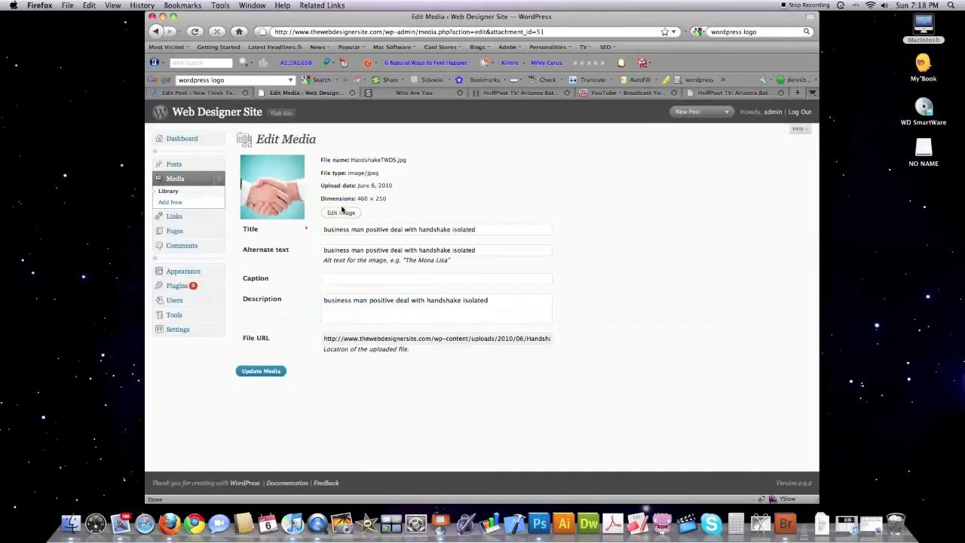
left_click(340, 214)
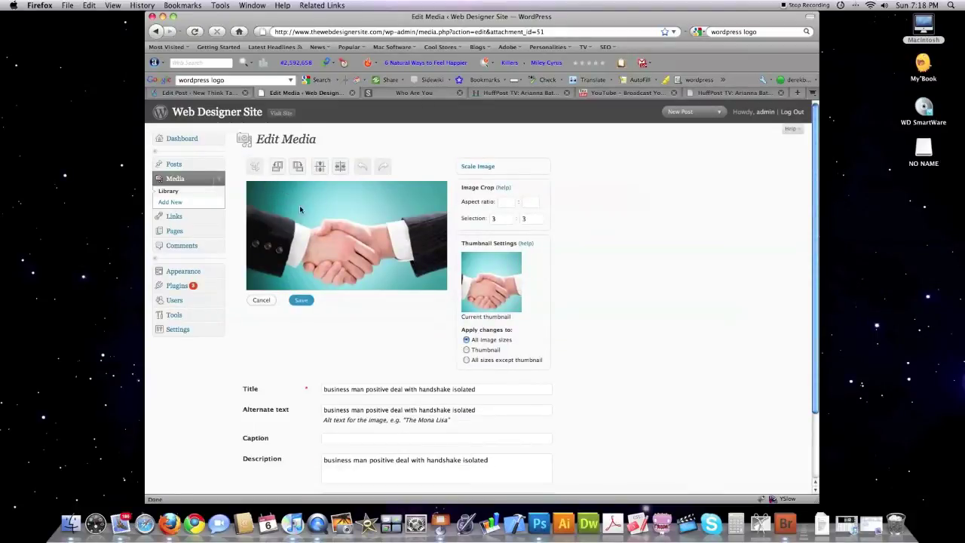
left_click_drag(316, 223, 378, 251)
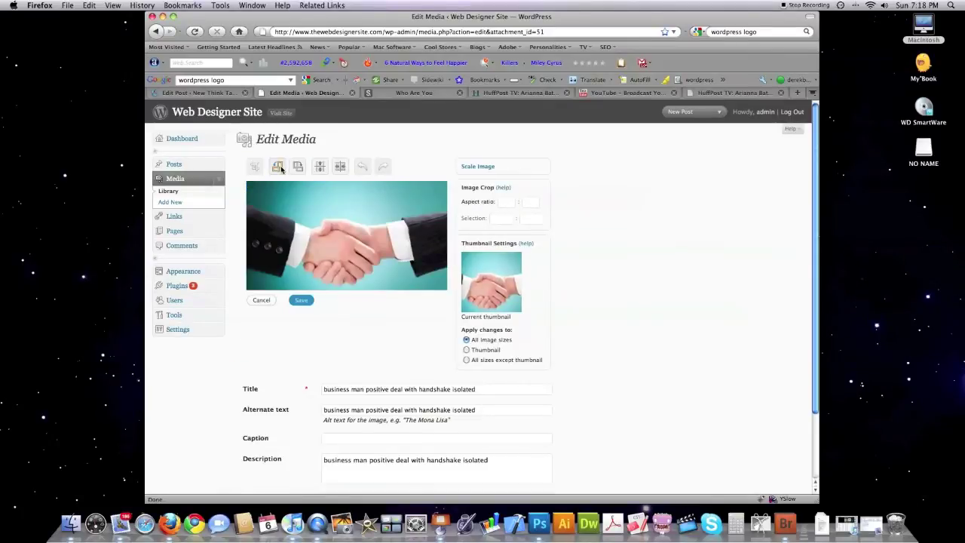
left_click(278, 166)
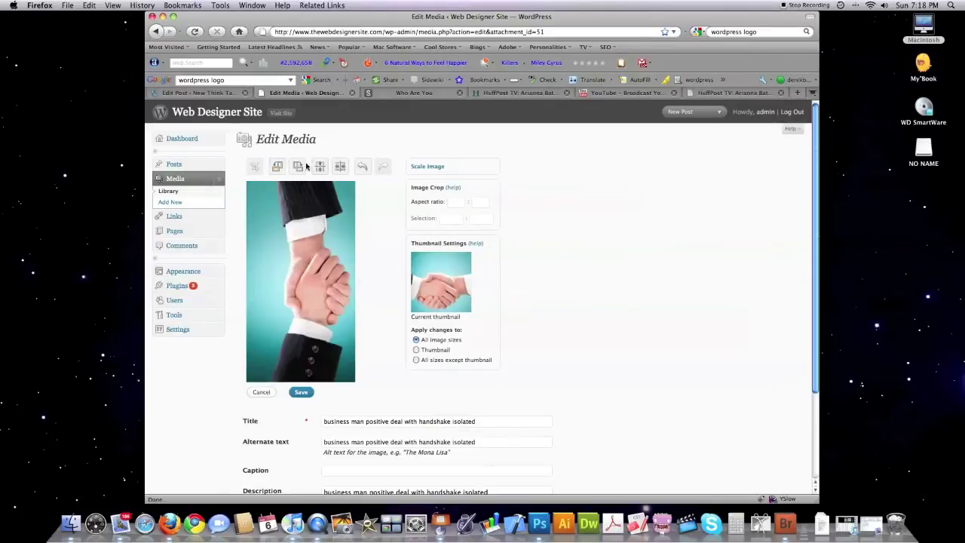
left_click(300, 168)
left_click(320, 171)
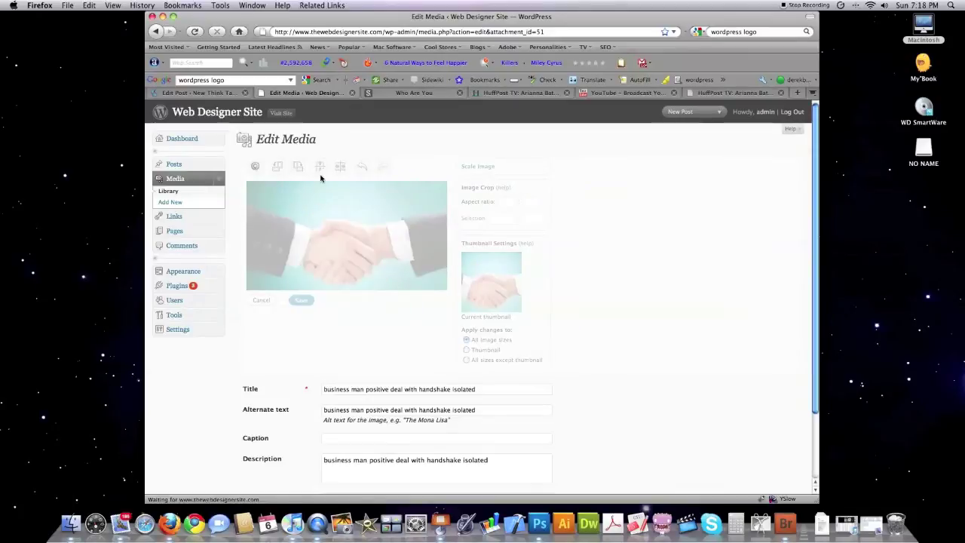
left_click(362, 167)
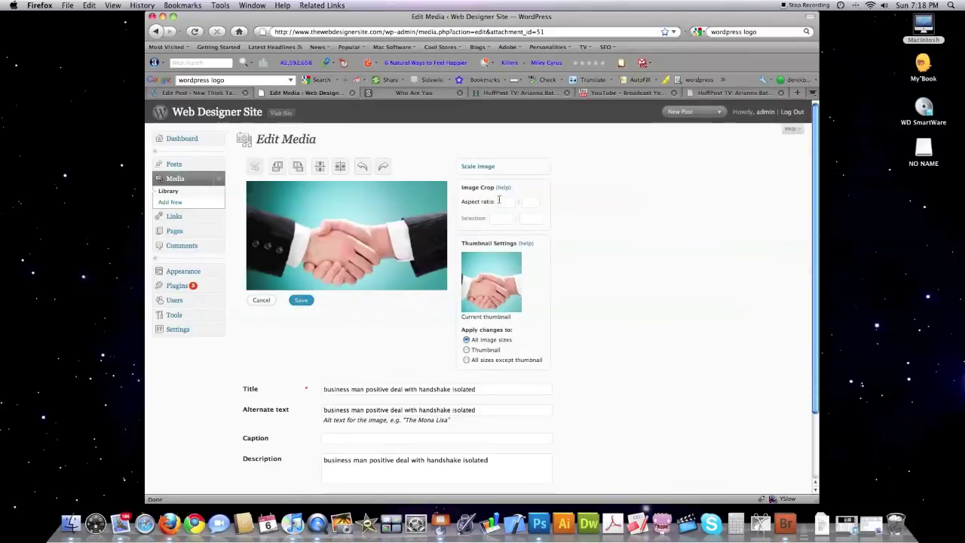
Scale the handshake image from 460 wide down to 150 wide (149 × 81)
left_click(477, 166)
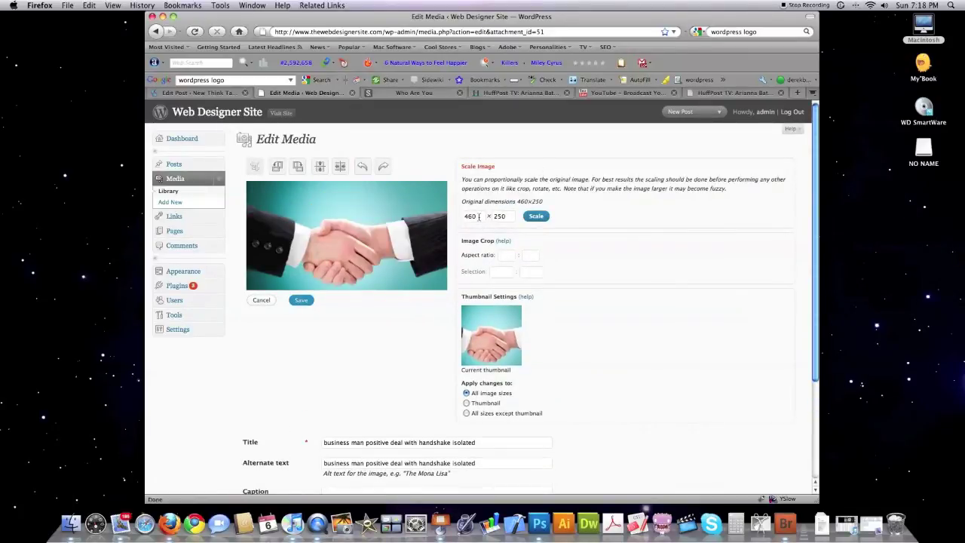
left_click_drag(479, 217, 426, 219)
type("150")
left_click(535, 216)
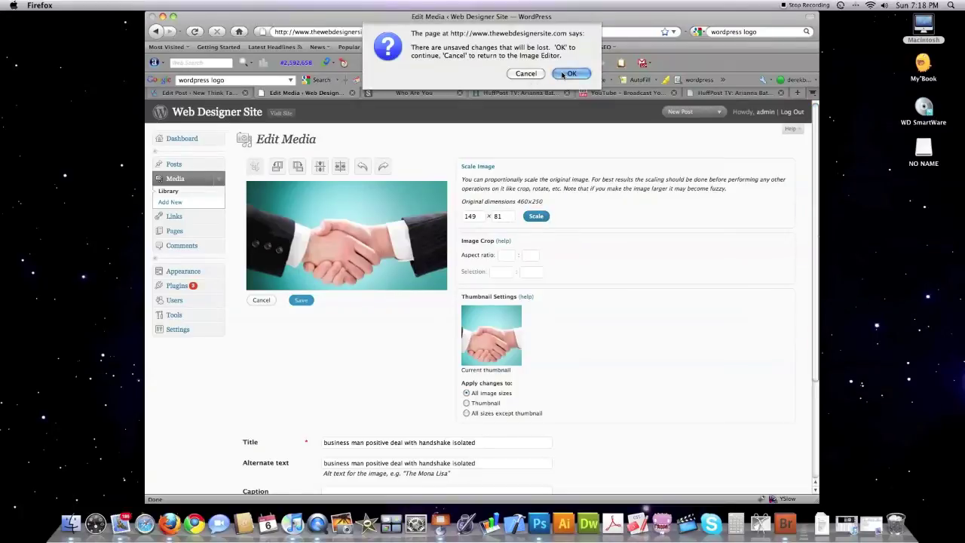
left_click(566, 73)
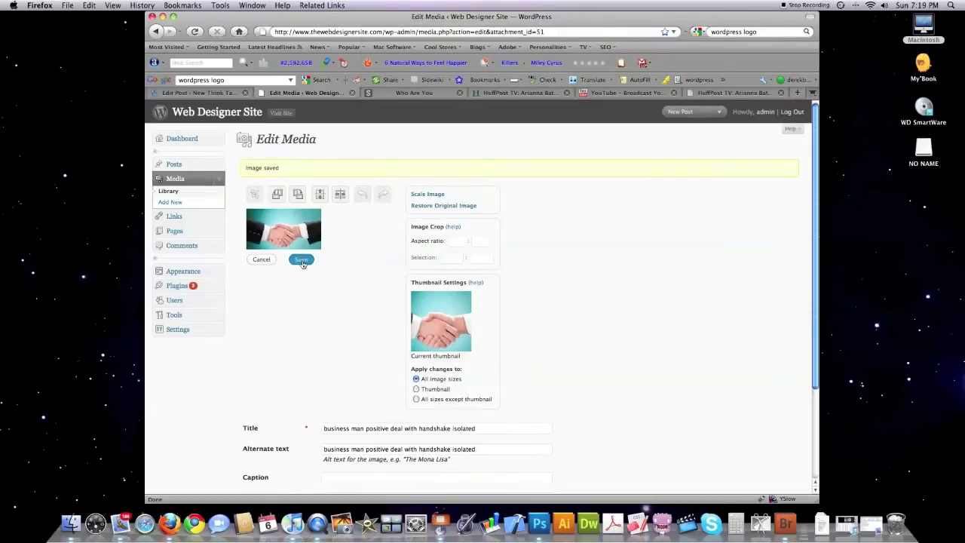
scroll(364, 261, "down", 4)
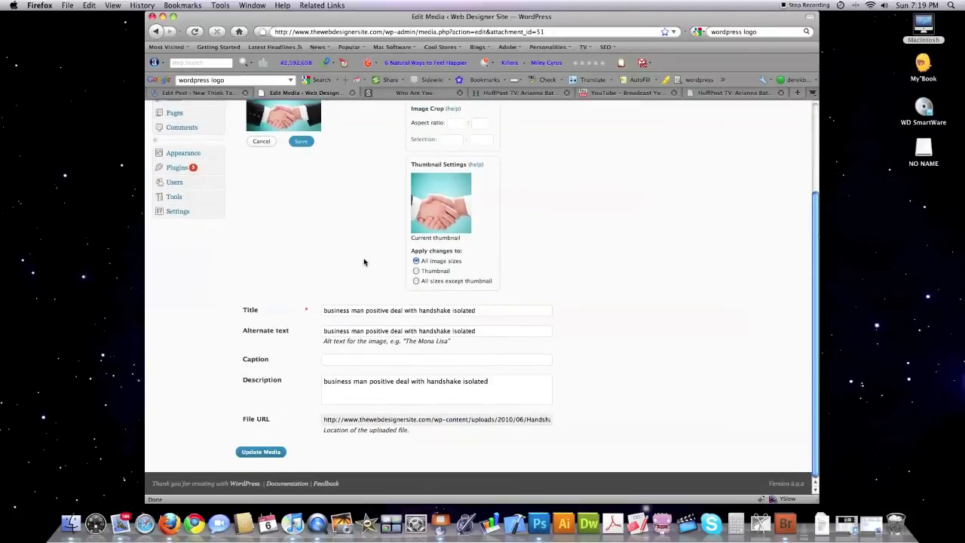
left_click(414, 92)
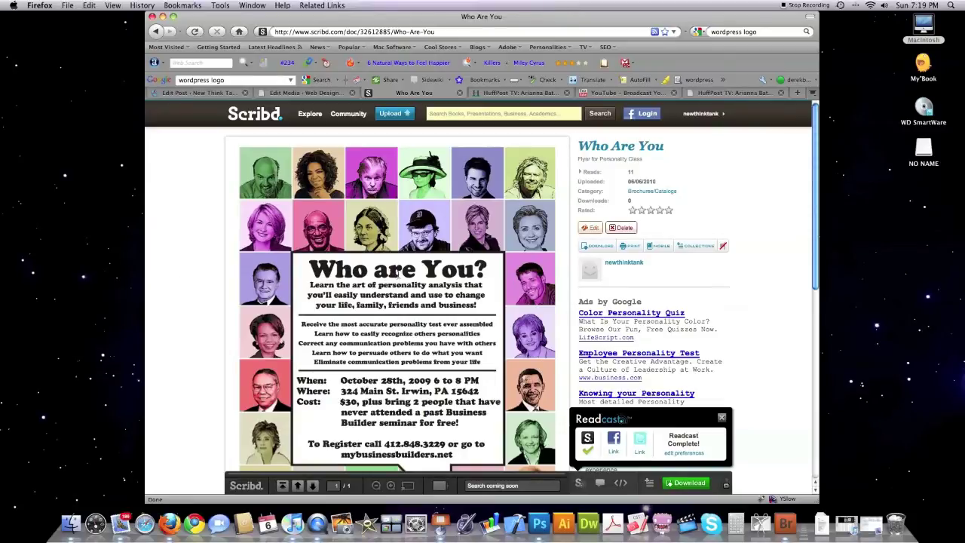
Upload the Become an Expert3 flyer from the Flyers folder to Scribd as a public document
left_click(711, 115)
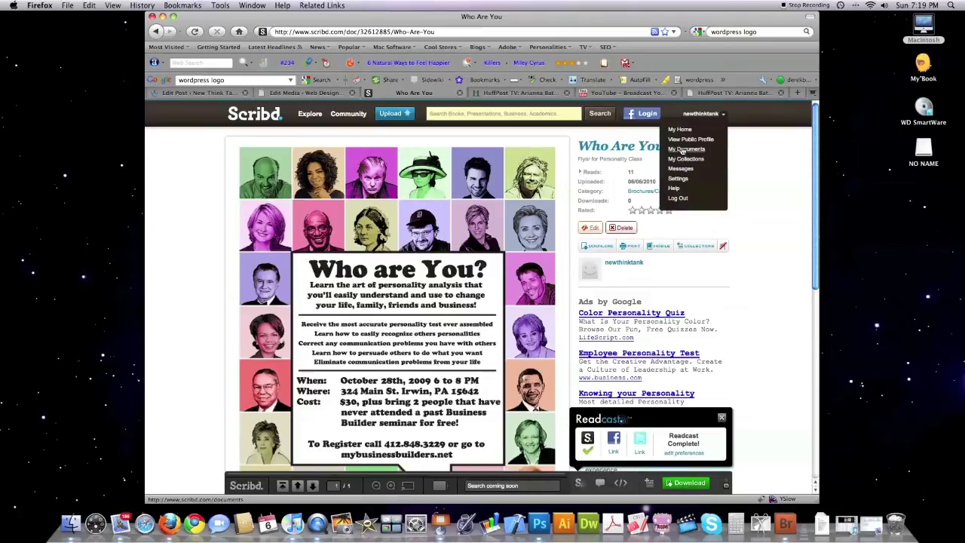
left_click(758, 150)
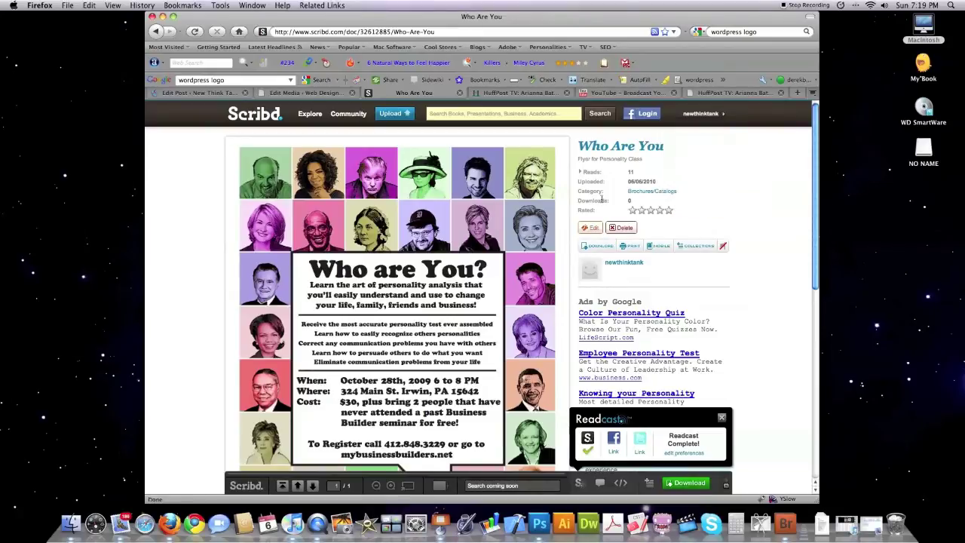
left_click(393, 114)
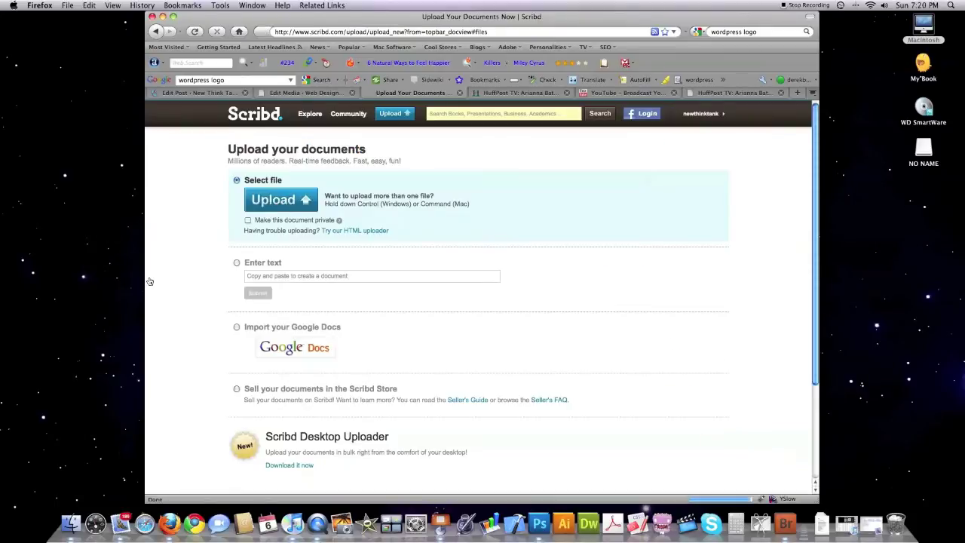
left_click(280, 199)
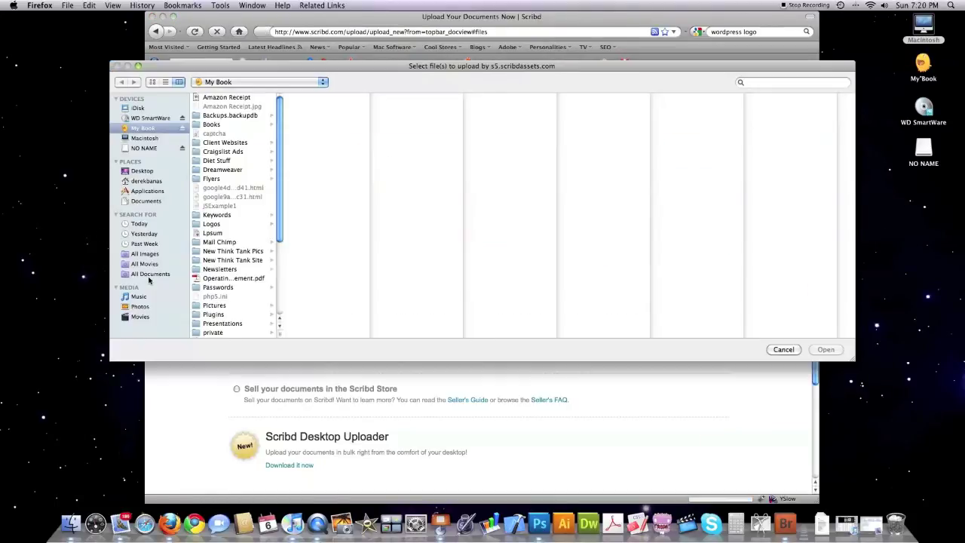
left_click(215, 179)
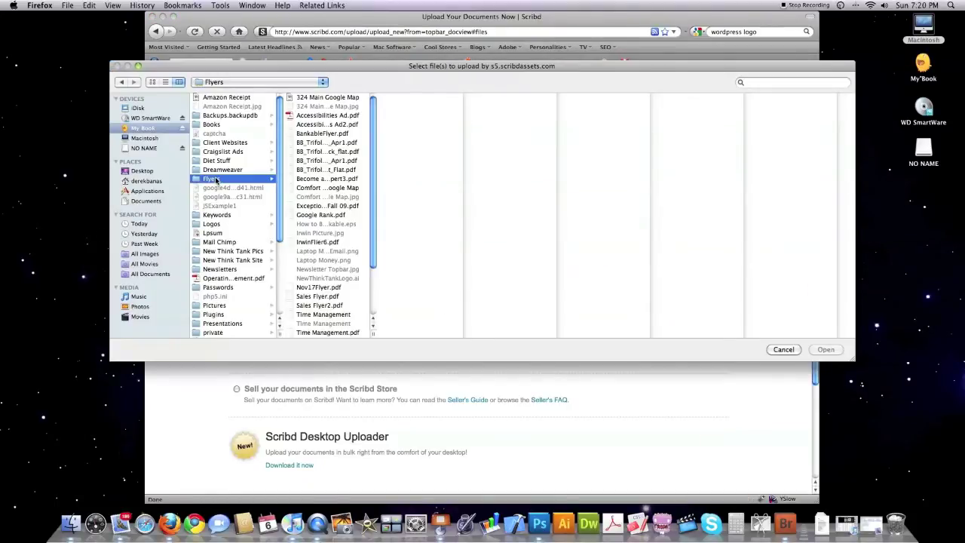
double_click(323, 179)
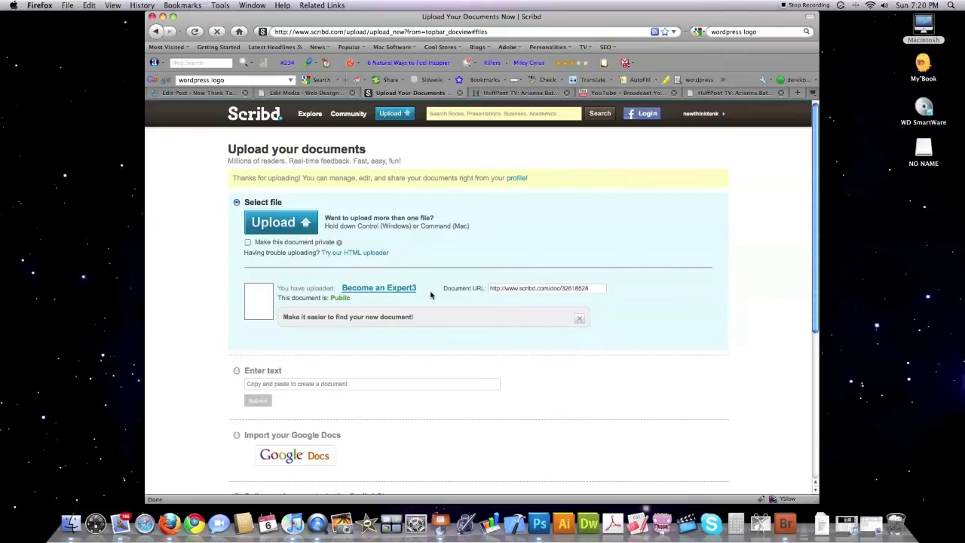
left_click(701, 114)
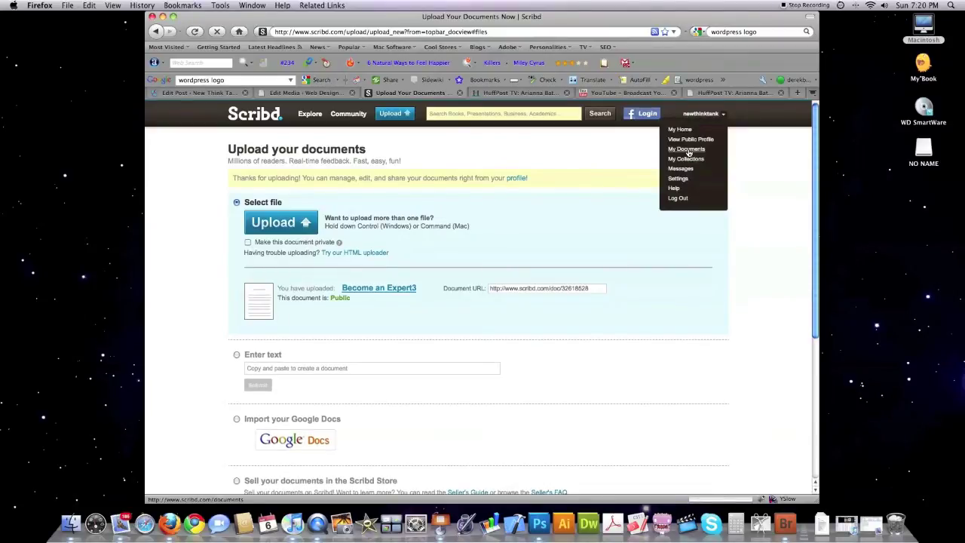
Open Become an Expert3 from Scribd's My Documents, then return to WordPress Edit Posts
left_click(687, 150)
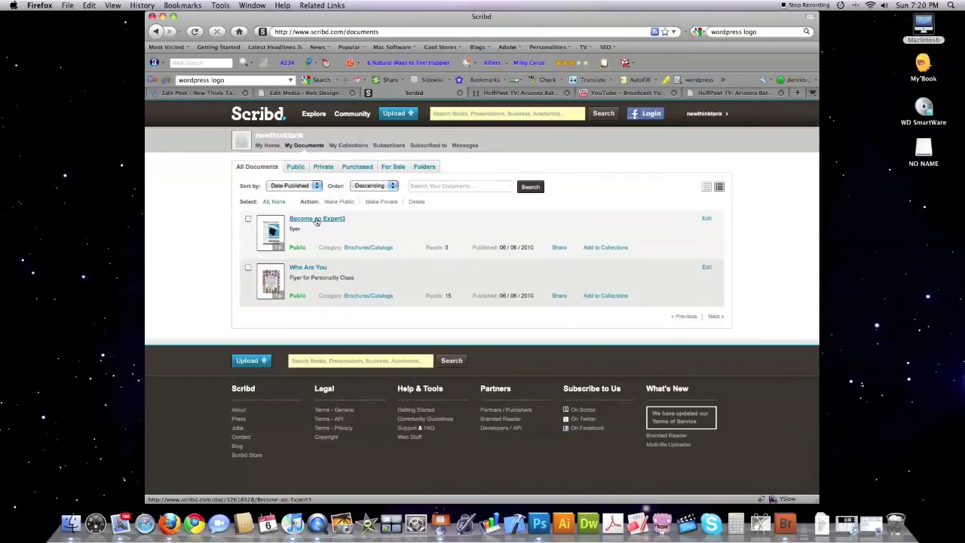
left_click(316, 219)
scroll(802, 260, "down", 5)
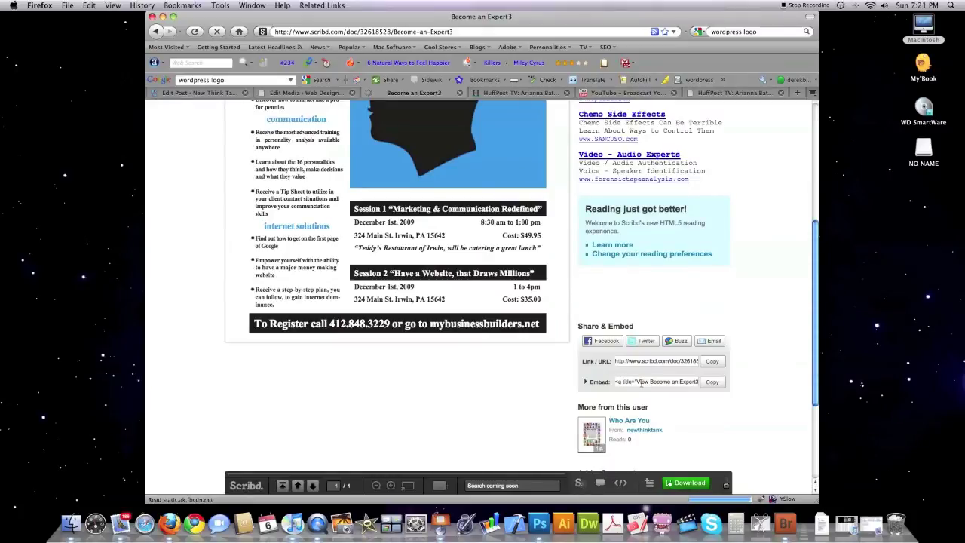
left_click(315, 92)
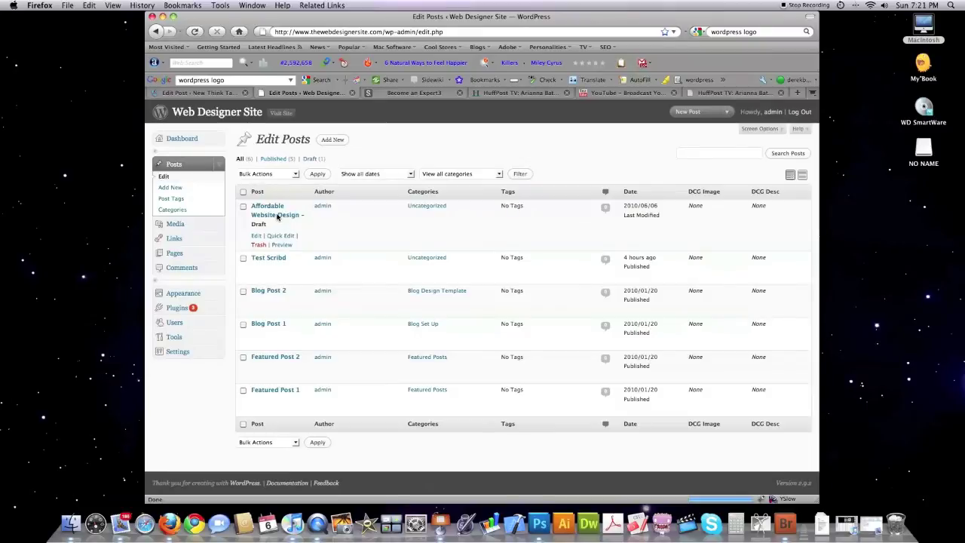
Edit the Affordable Website Design post and look through its HTML markup
left_click(254, 235)
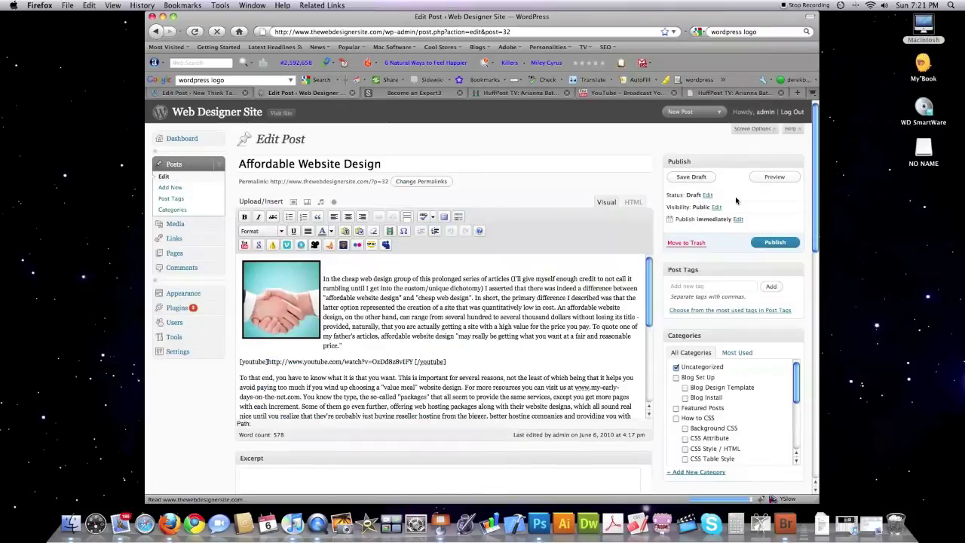
left_click(633, 203)
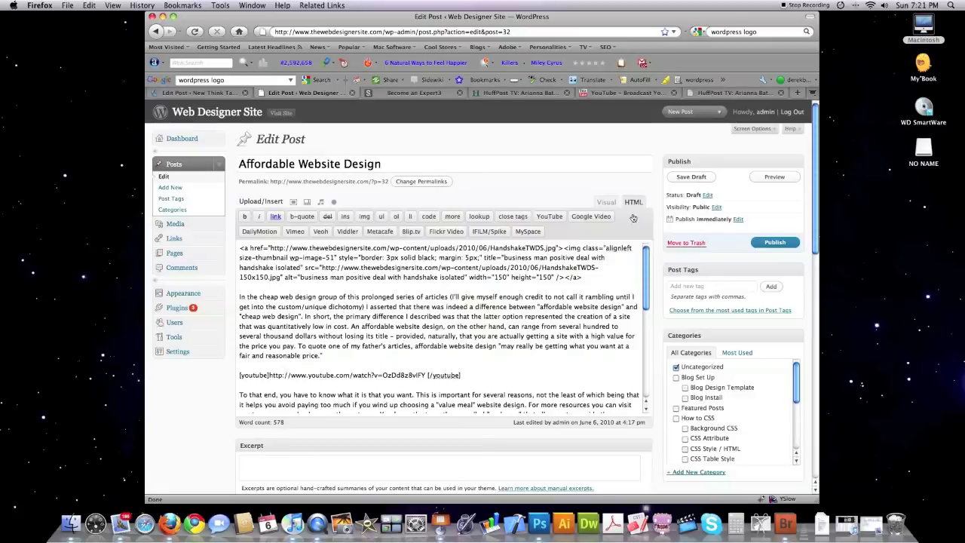
scroll(521, 275, "down", 5)
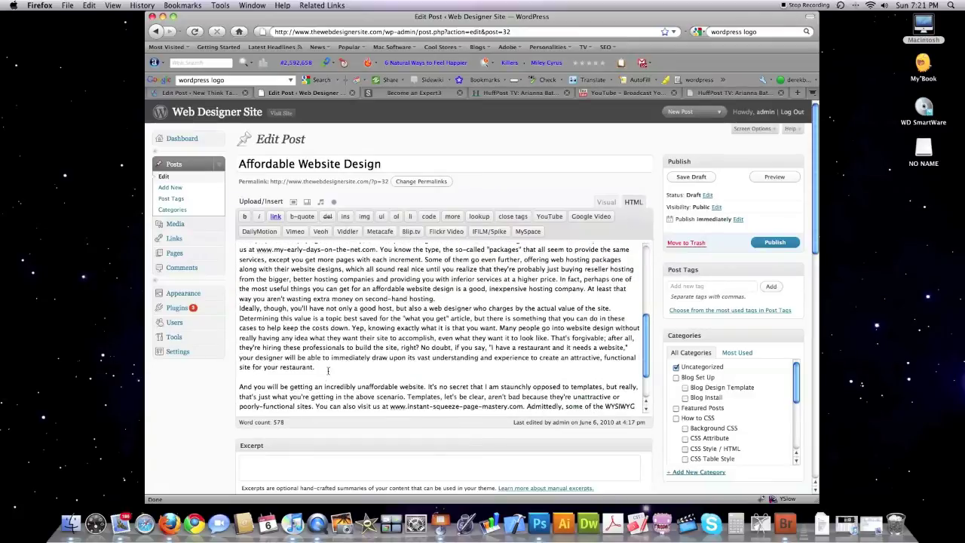
scroll(410, 349, "up", 10)
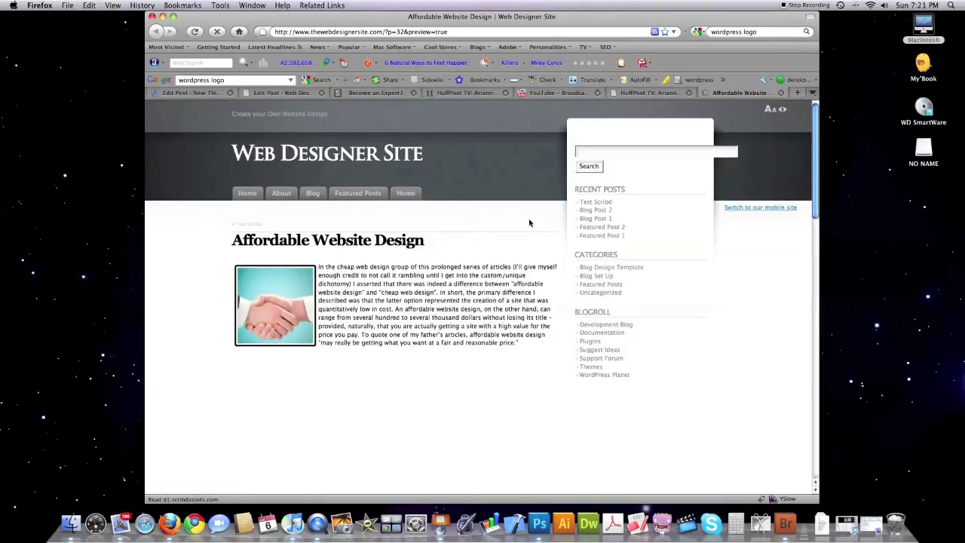
scroll(529, 226, "down", 10)
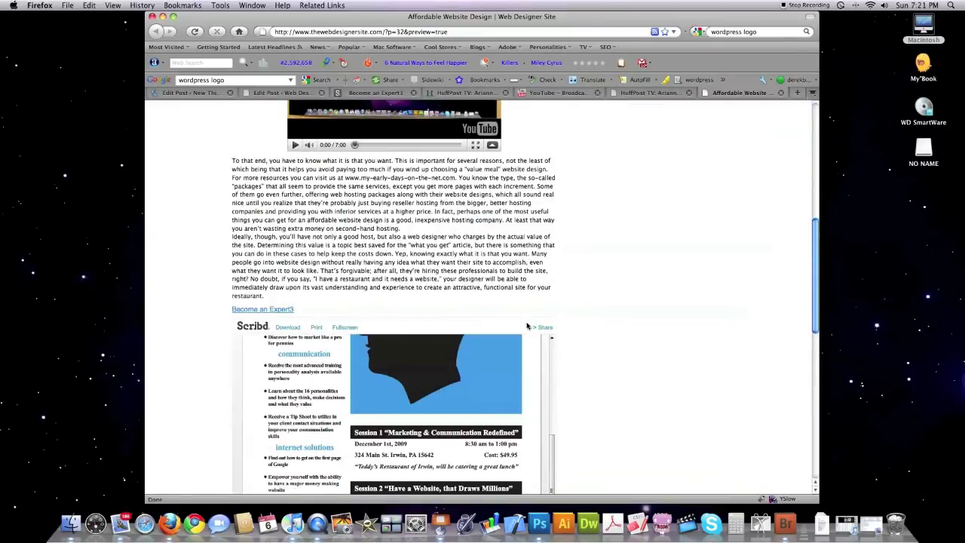
scroll(812, 315, "down", 2)
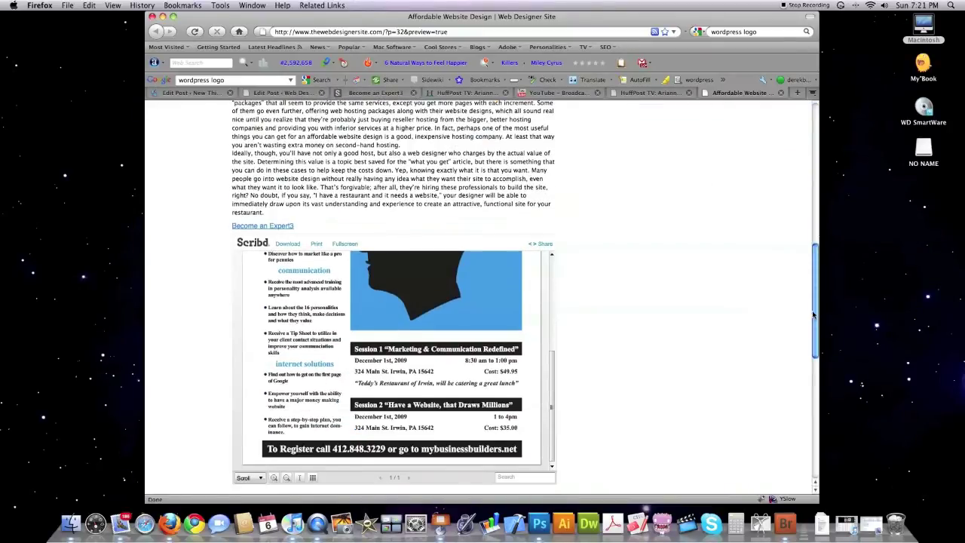
scroll(812, 315, "down", 3)
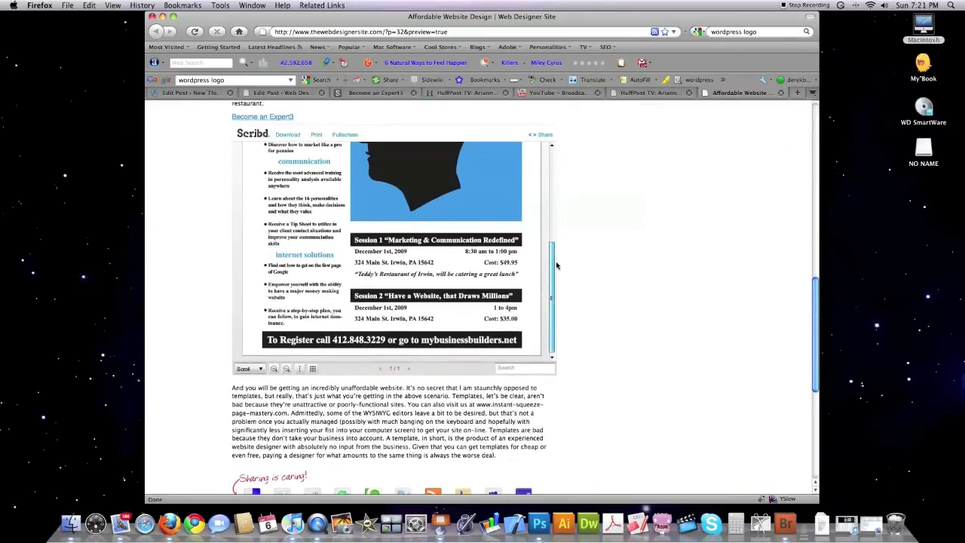
scroll(557, 265, "up", 5)
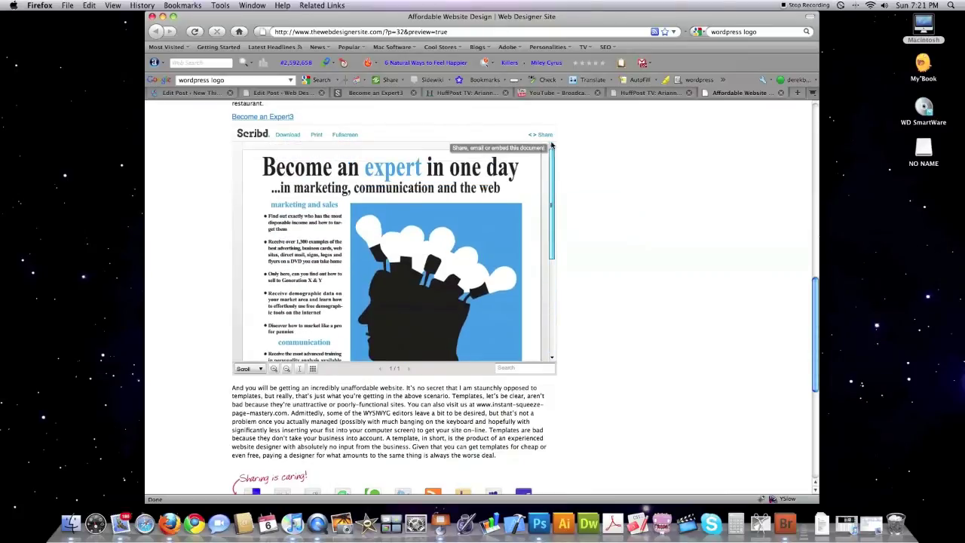
scroll(553, 226, "down", 5)
scroll(551, 151, "up", 5)
scroll(538, 259, "down", 4)
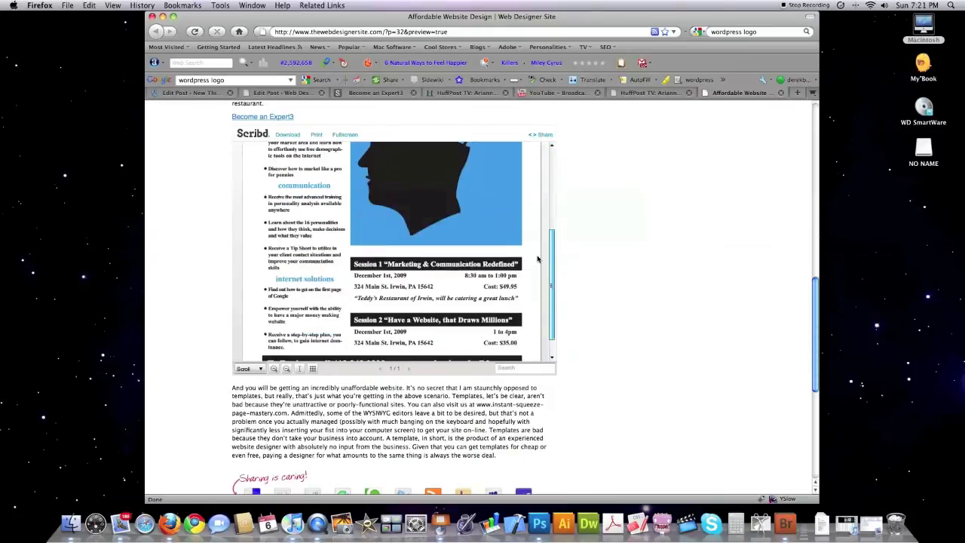
scroll(538, 258, "up", 5)
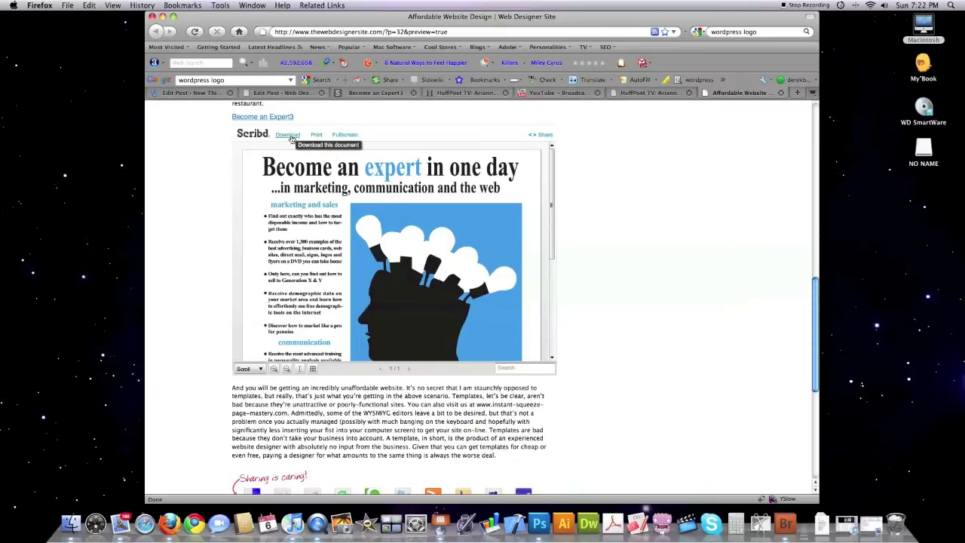
left_click(343, 136)
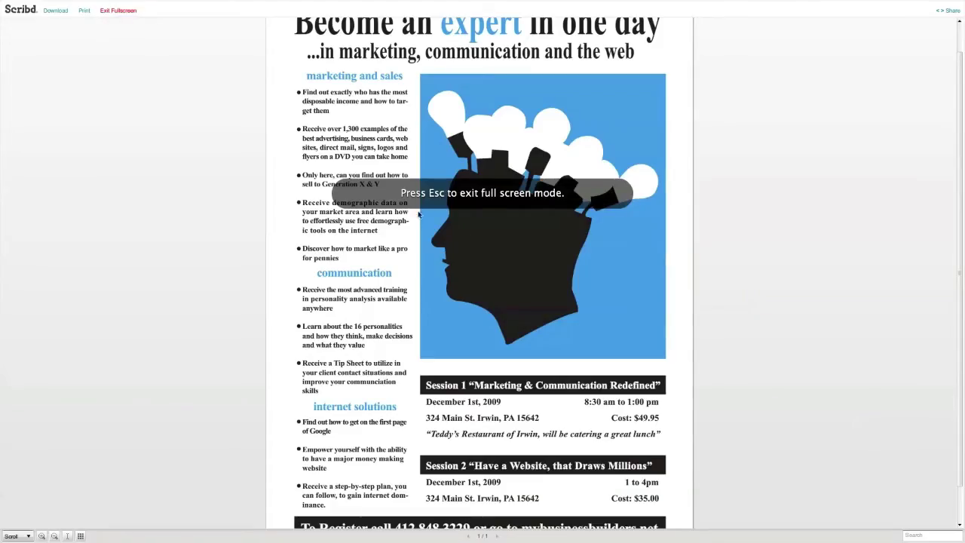
left_click(130, 12)
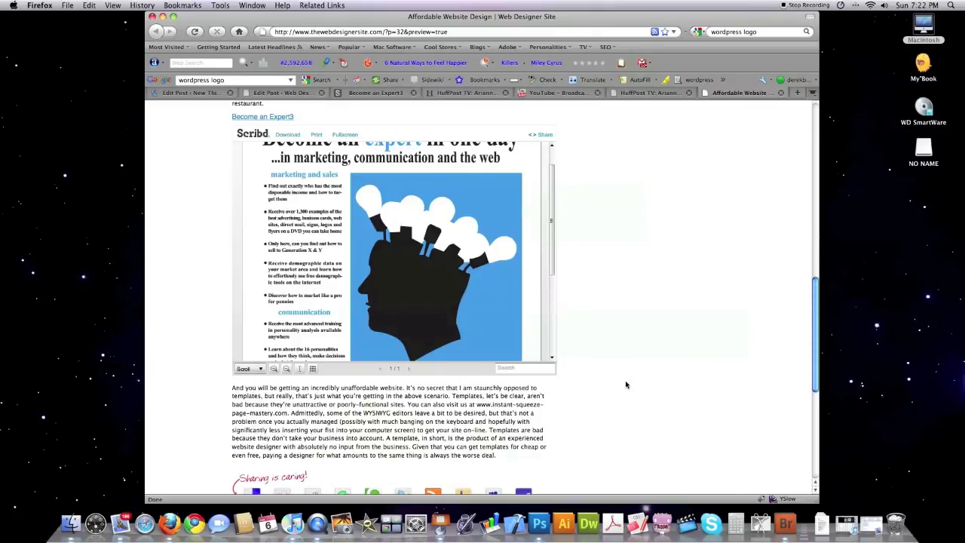
scroll(811, 360, "up", 4)
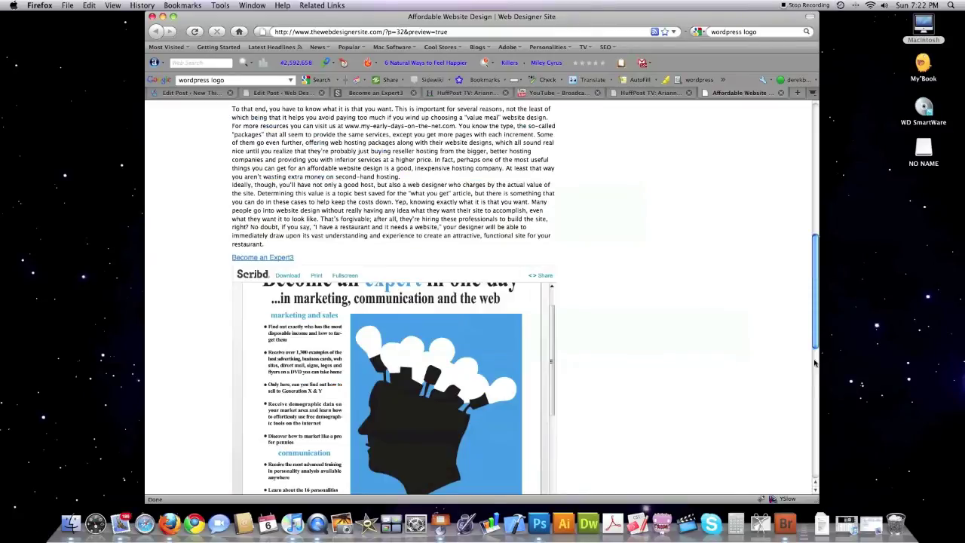
scroll(814, 344, "up", 10)
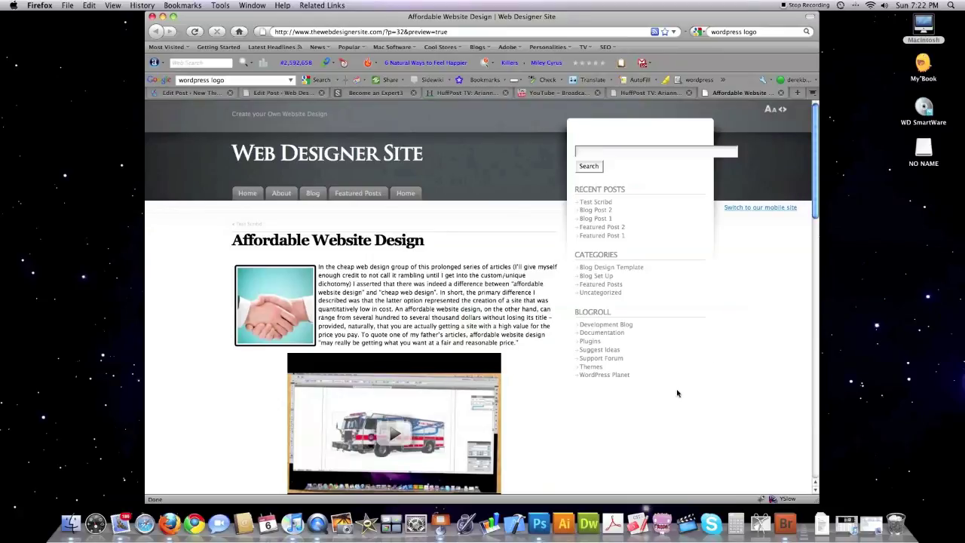
scroll(681, 392, "down", 5)
scroll(632, 409, "down", 3)
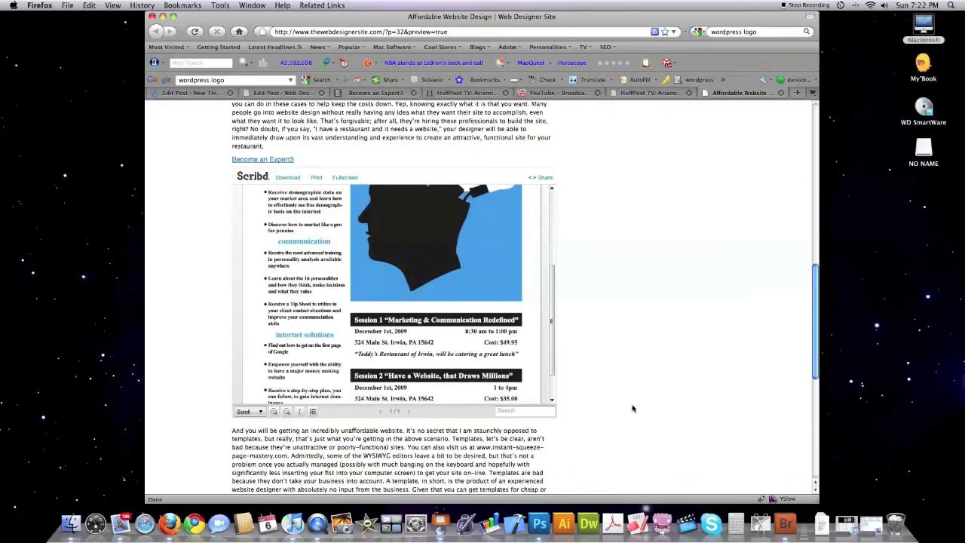